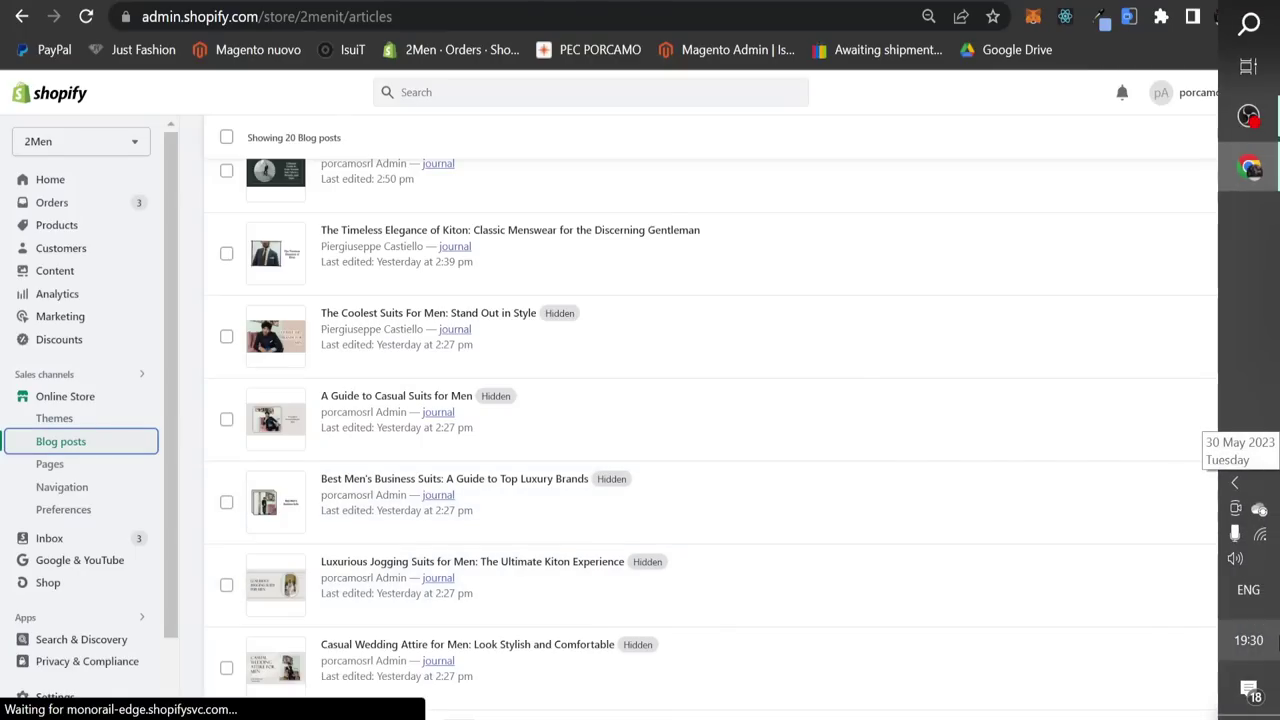
- Look through the store's blog post list, checking which articles are hidden, who wrote them and when they were last edited
scroll(877, 594, up, 2)
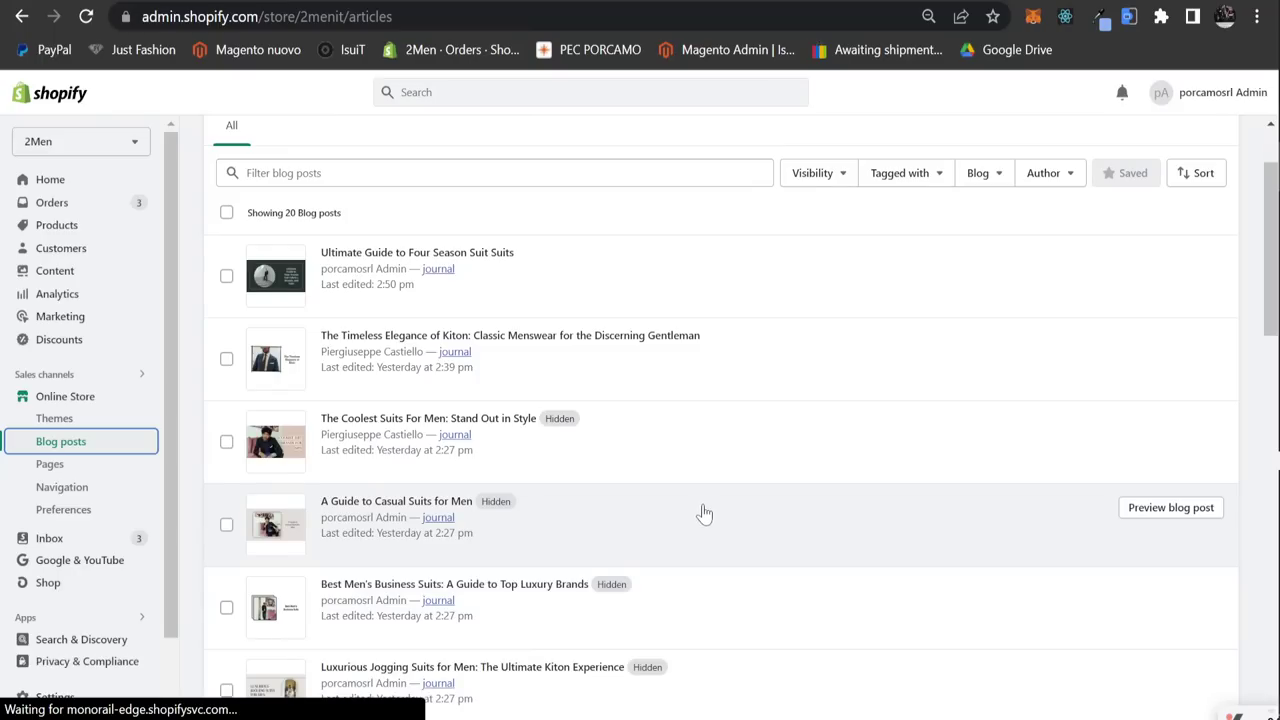
scroll(700, 515, down, 2)
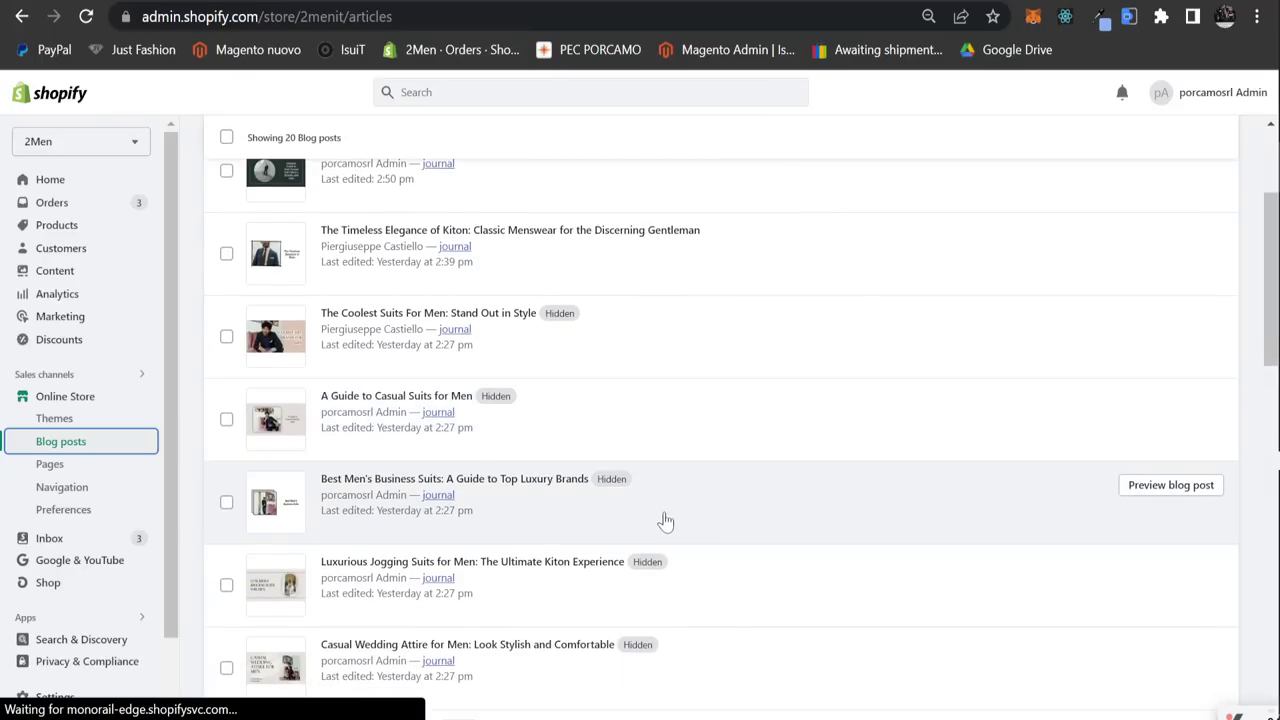
key(ctrl+plus)
key(ctrl+plus)
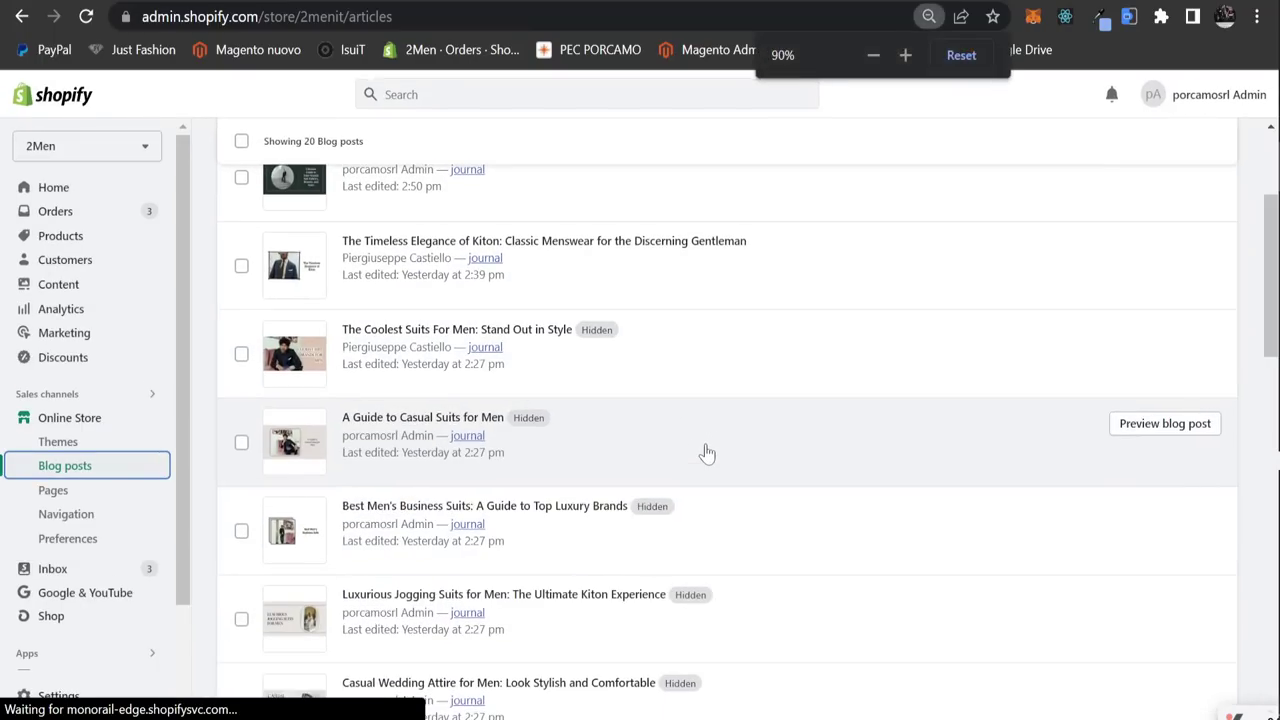
scroll(716, 474, down, 2)
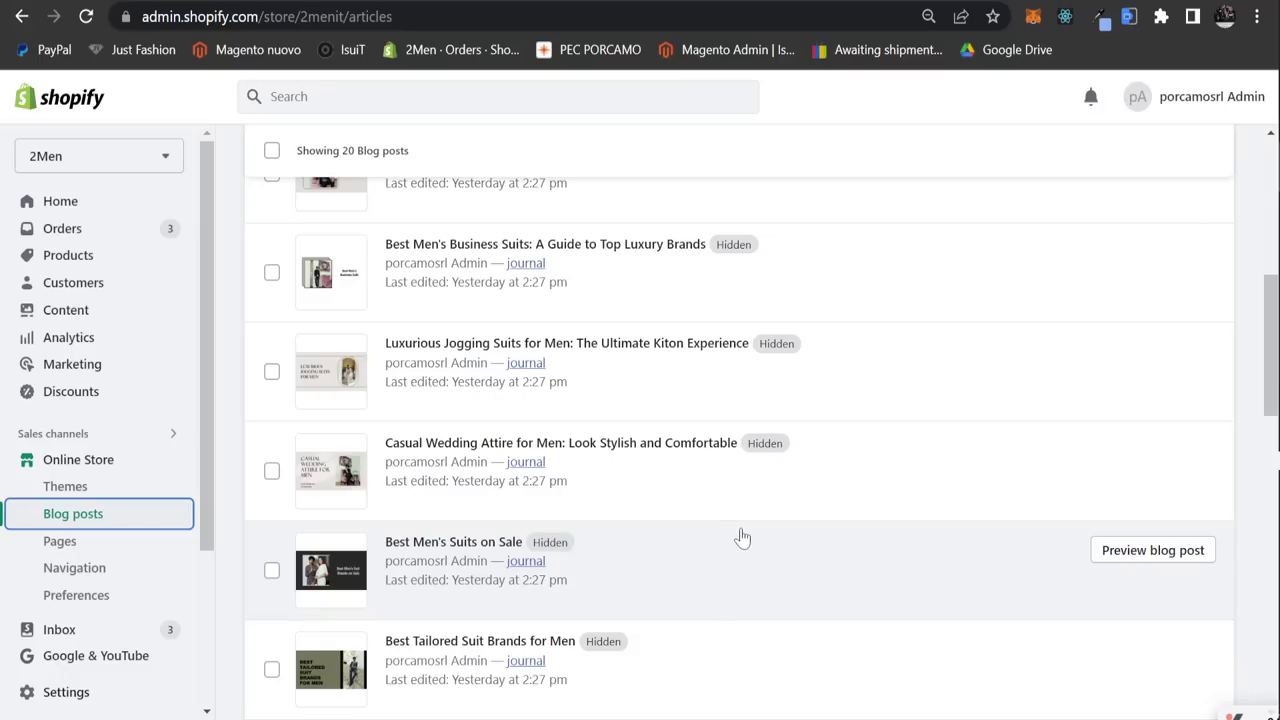
scroll(742, 538, down, 8)
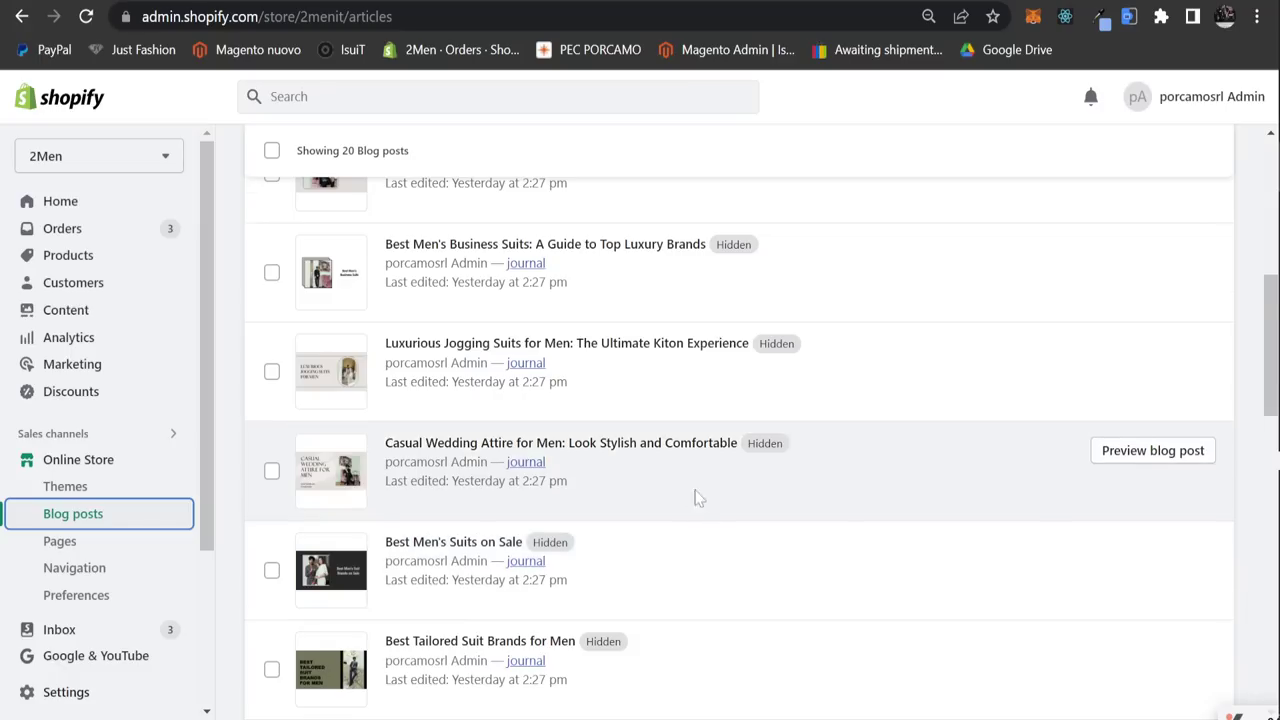
scroll(678, 378, down, 4)
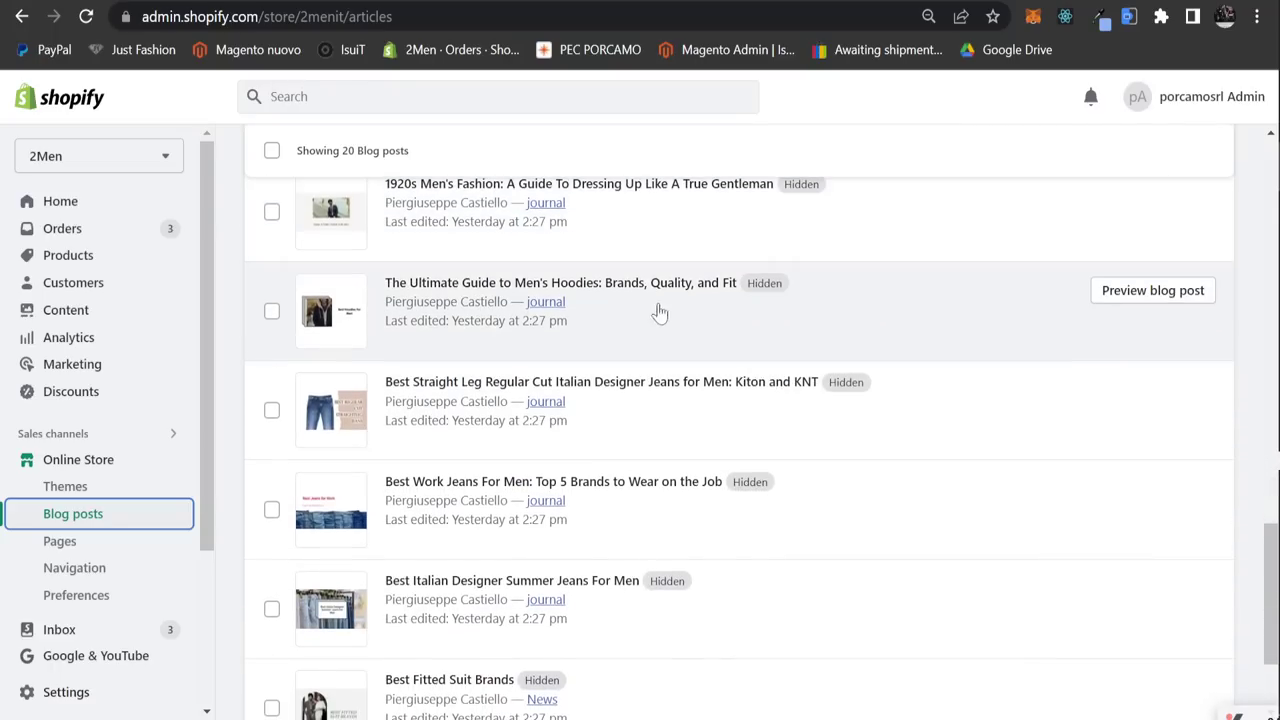
scroll(506, 493, up, 3)
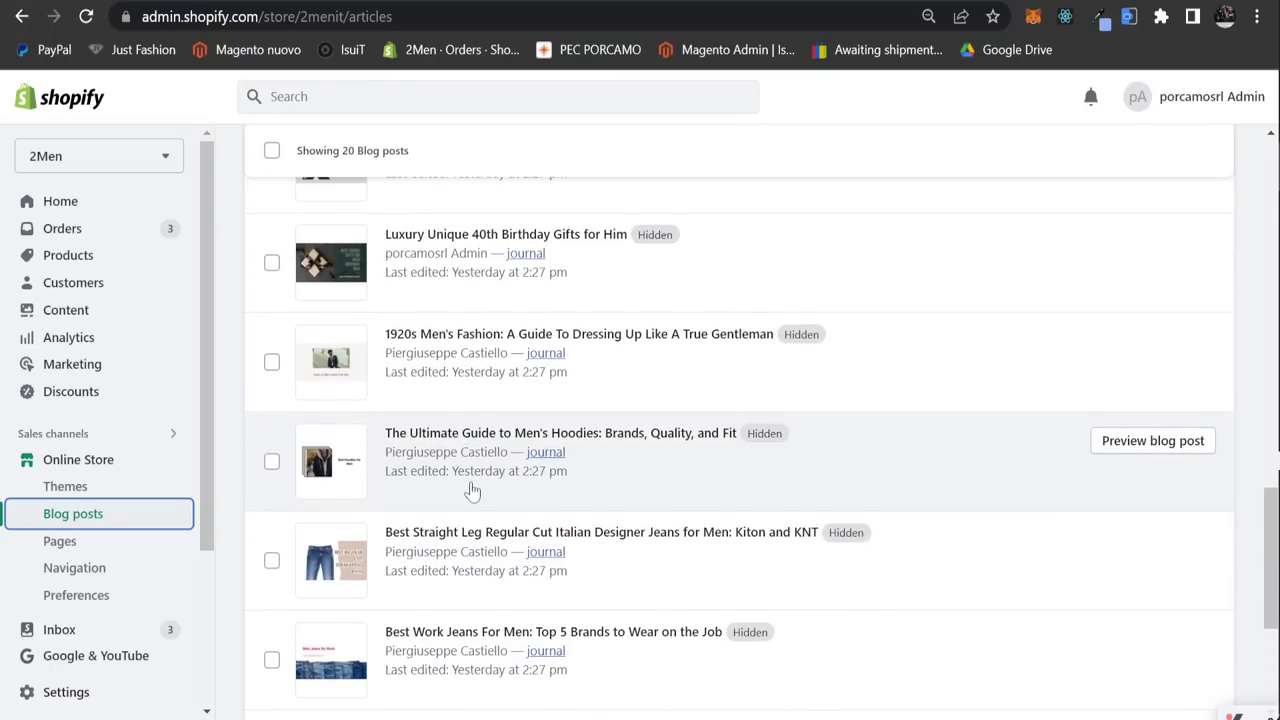
scroll(486, 505, up, 3)
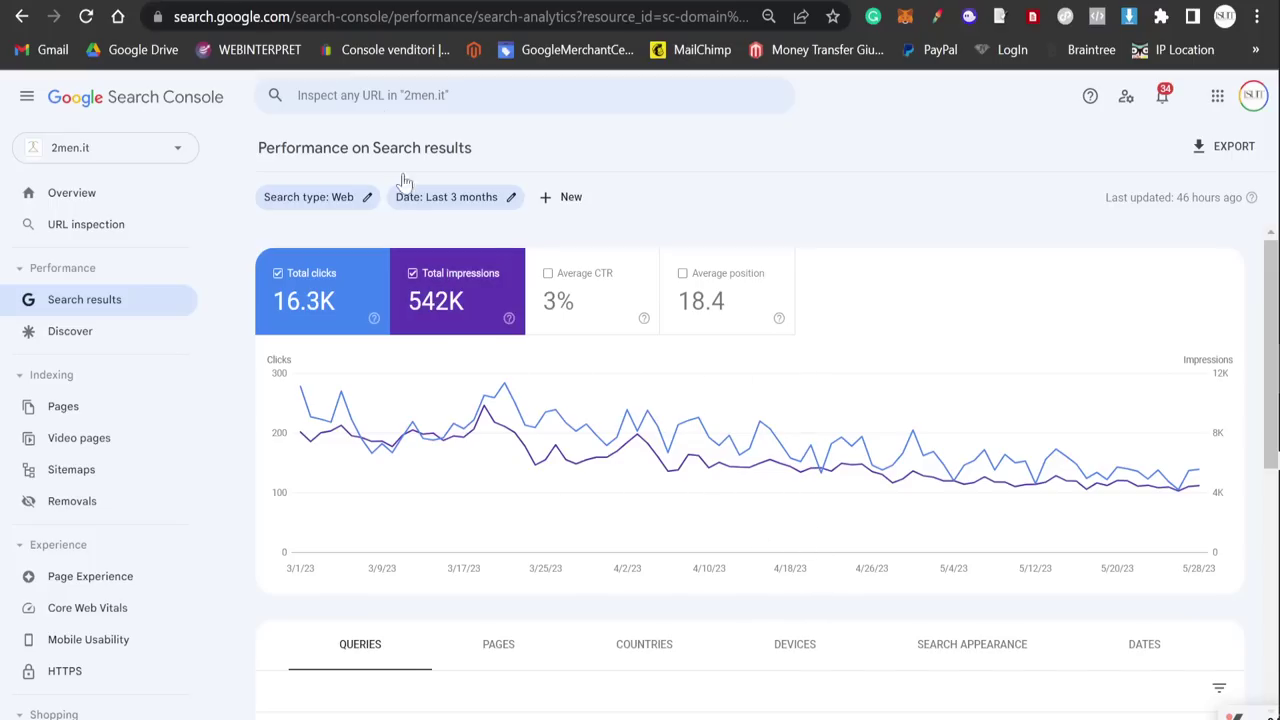
- Examine the published "Ultimate Guide to Four Season Suit Suits" article on 2men.it, including its table of contents, title, date and opening sections
key(ctrl+Tab)
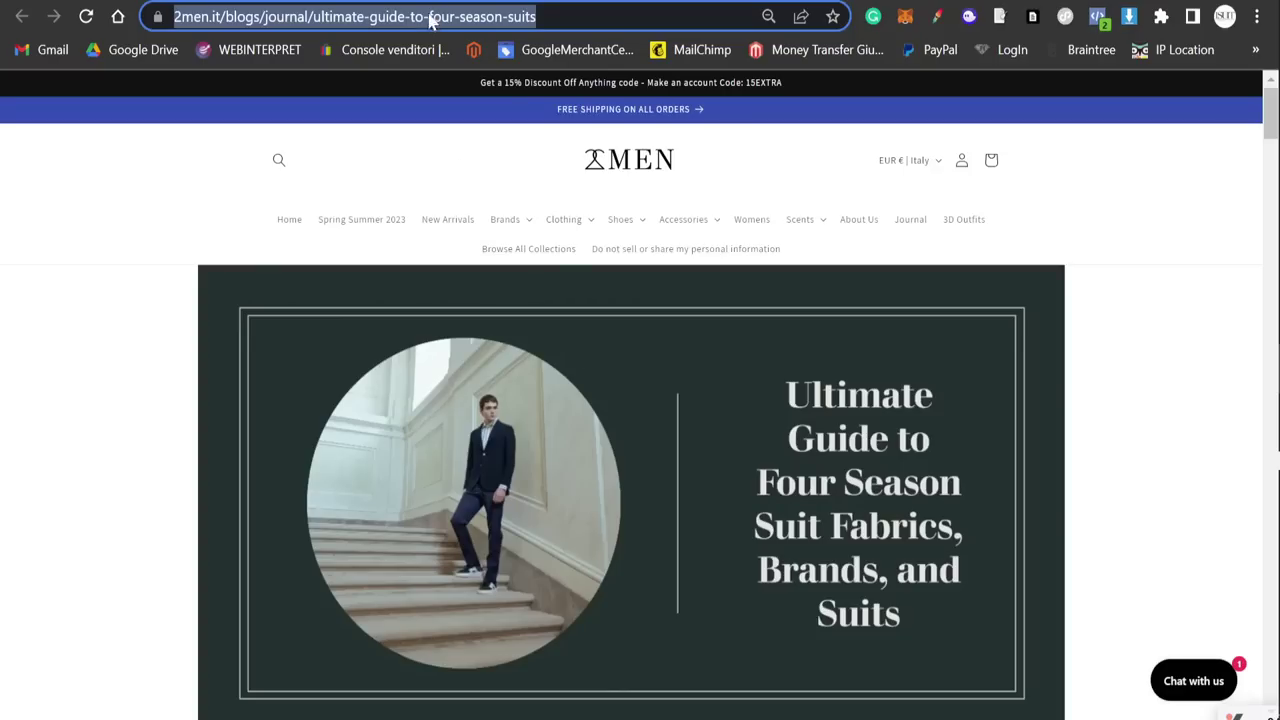
scroll(620, 274, down, 1)
click(176, 310)
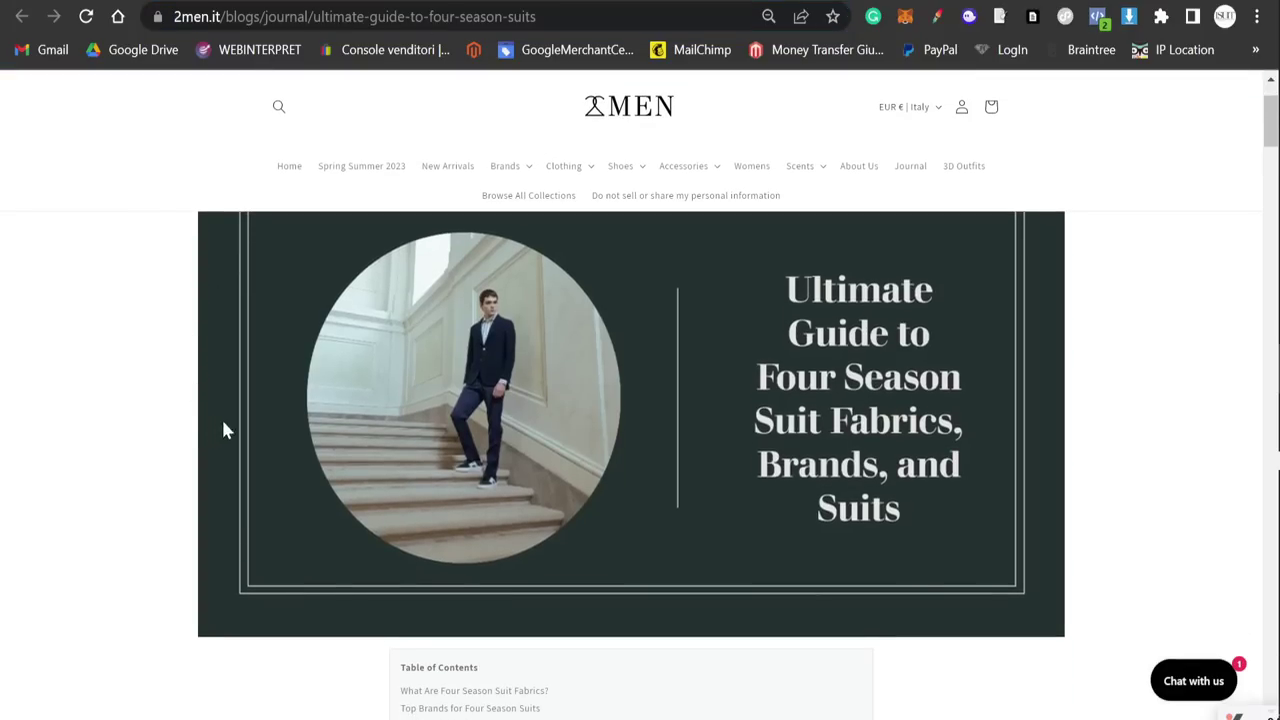
scroll(278, 428, down, 4)
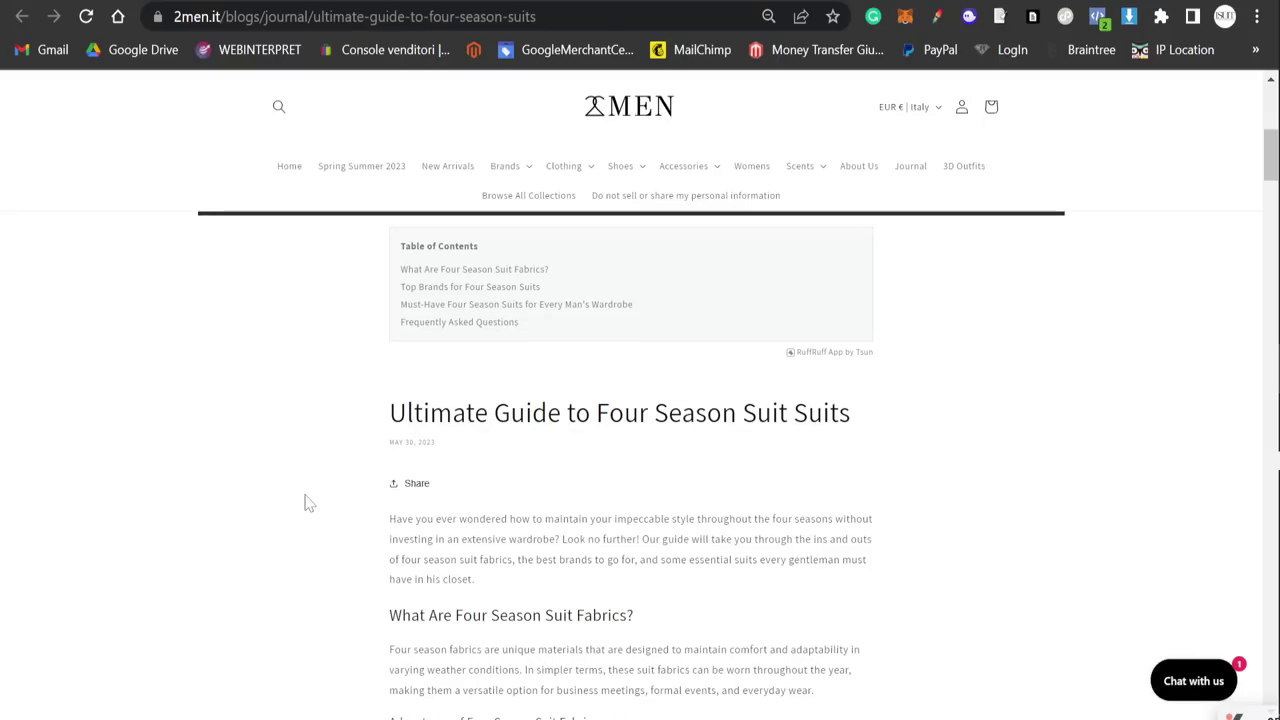
drag(389, 446, 451, 448)
click(455, 450)
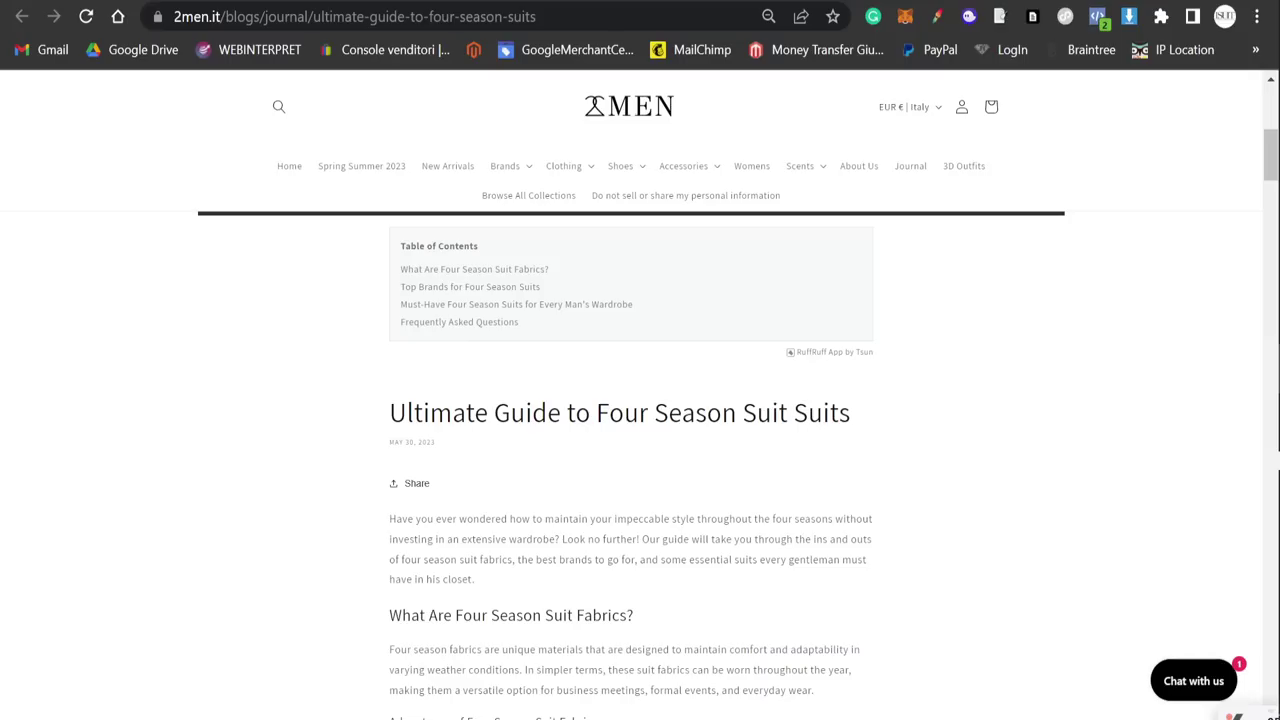
scroll(630, 450, down, 5)
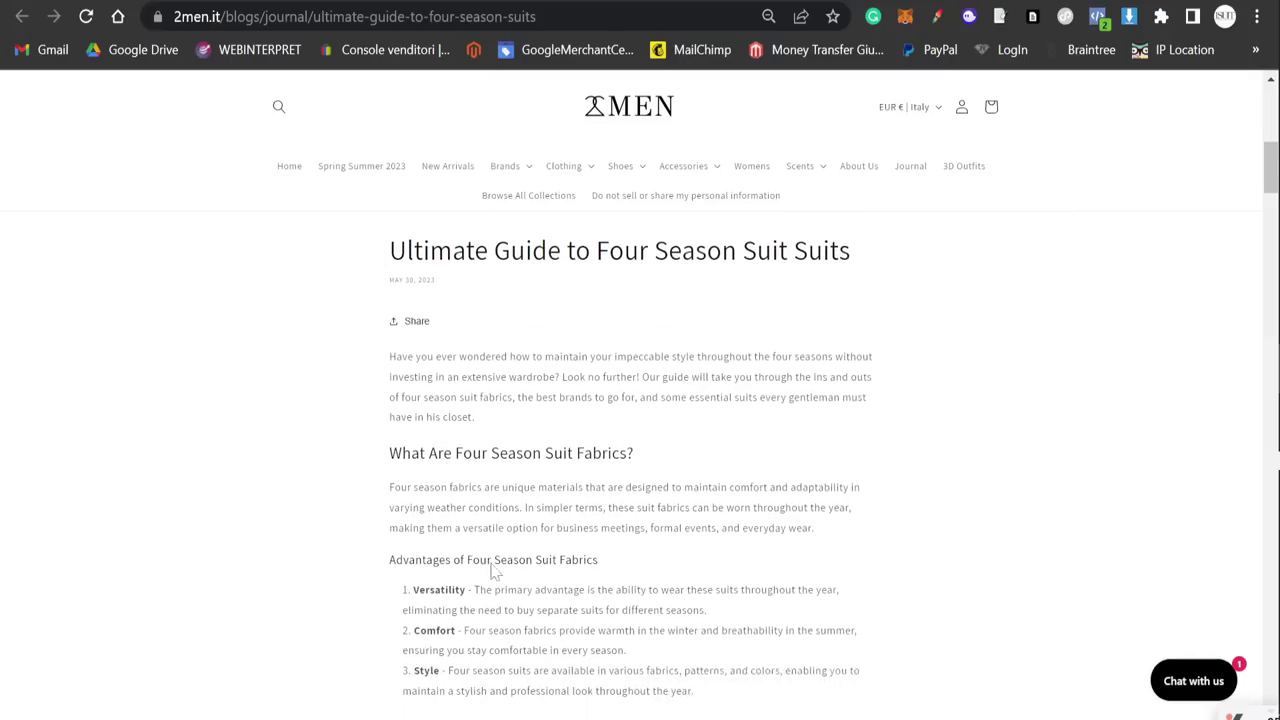
scroll(630, 450, up, 2)
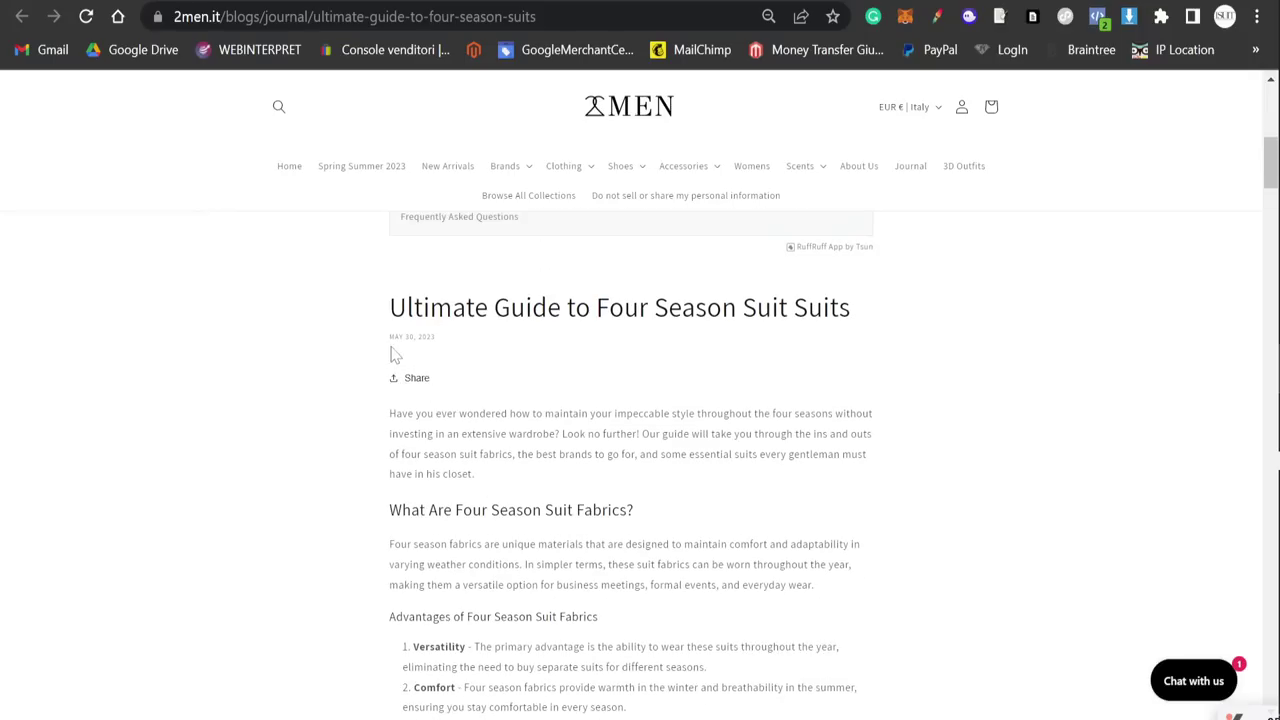
drag(453, 307, 850, 308)
click(450, 343)
drag(450, 343, 369, 346)
click(368, 350)
key(ctrl+plus)
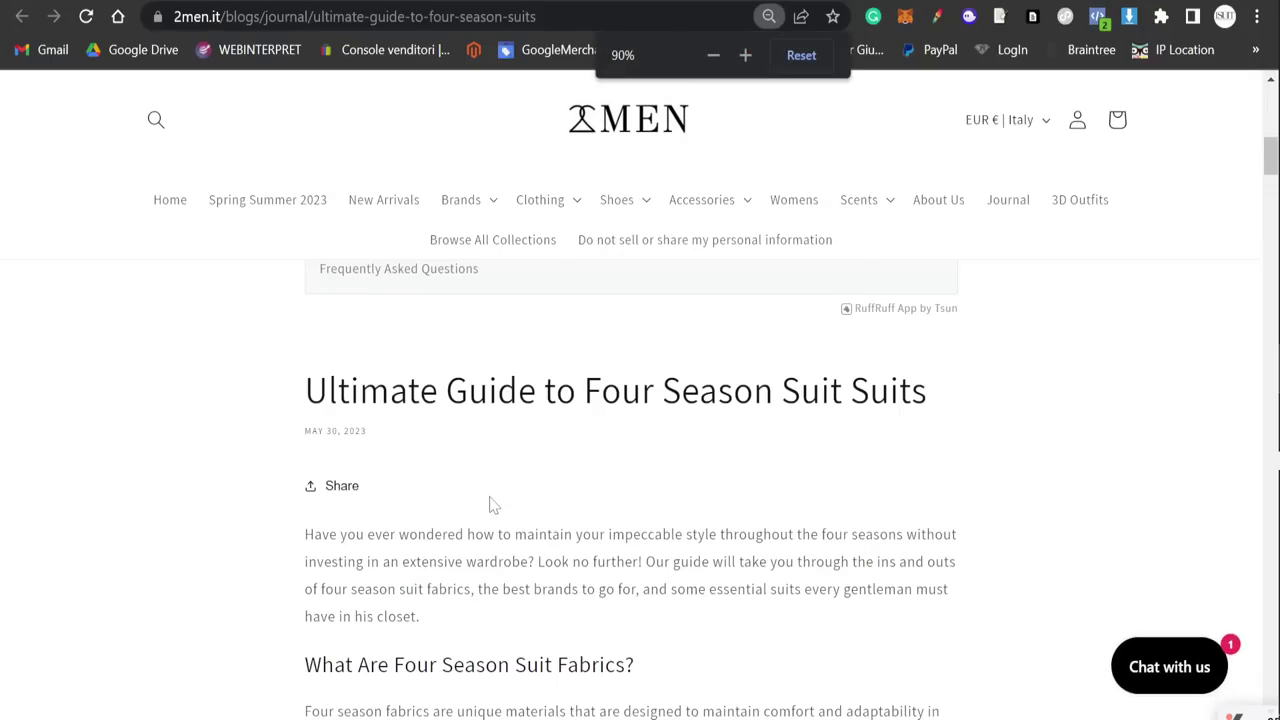
scroll(630, 490, down, 1)
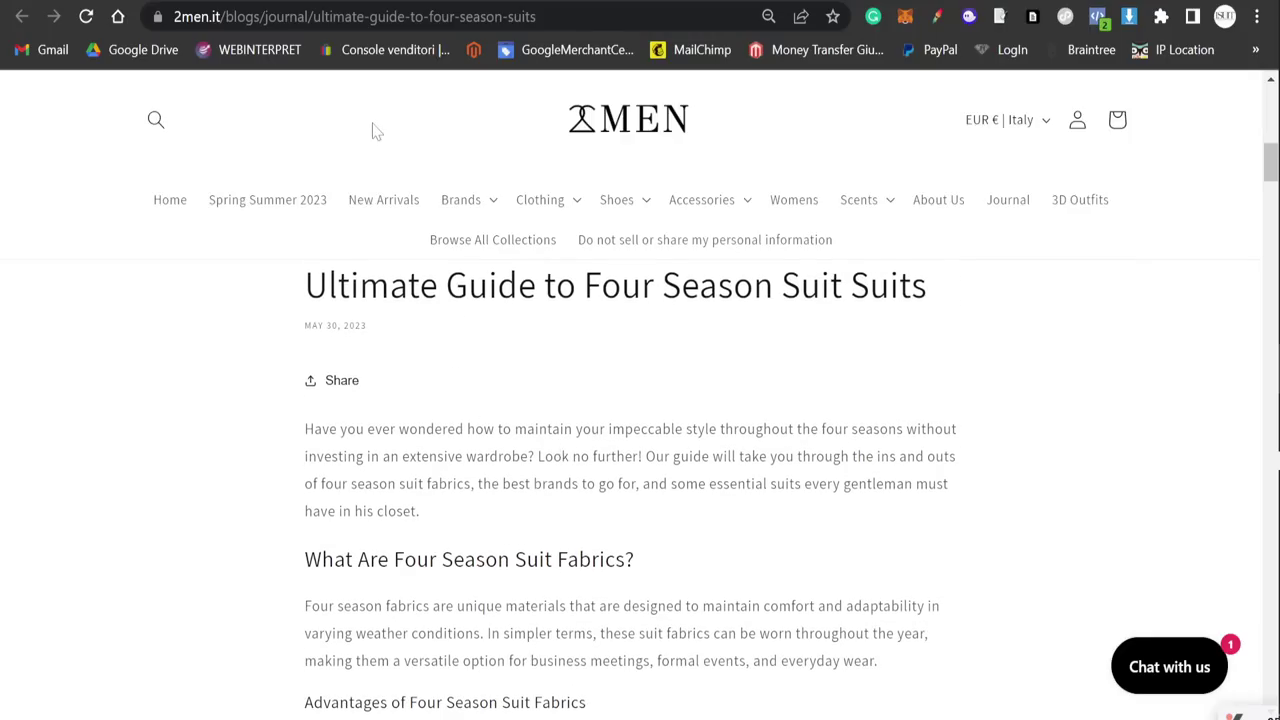
- Switch to the Shopify admin, open the "Ultimate Guide to Four Season Suit Suits" post and copy the full HTML source of its content
key(alt+Tab)
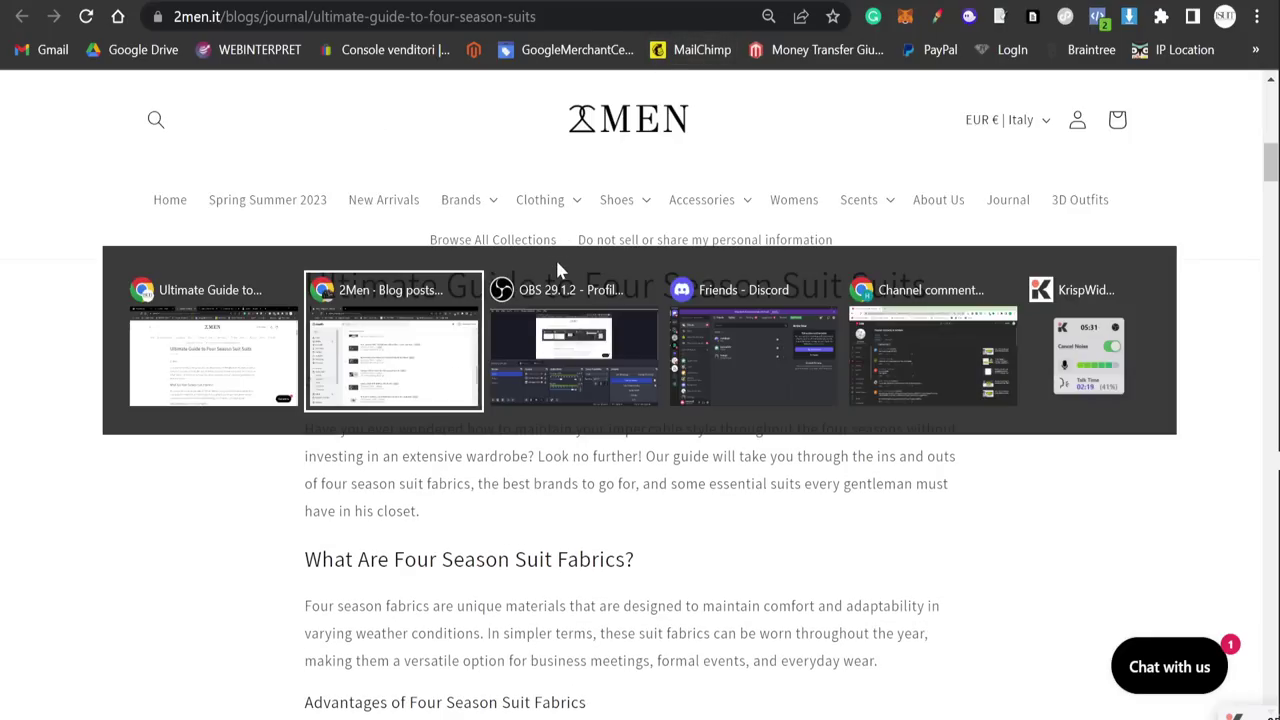
scroll(540, 410, up, 10)
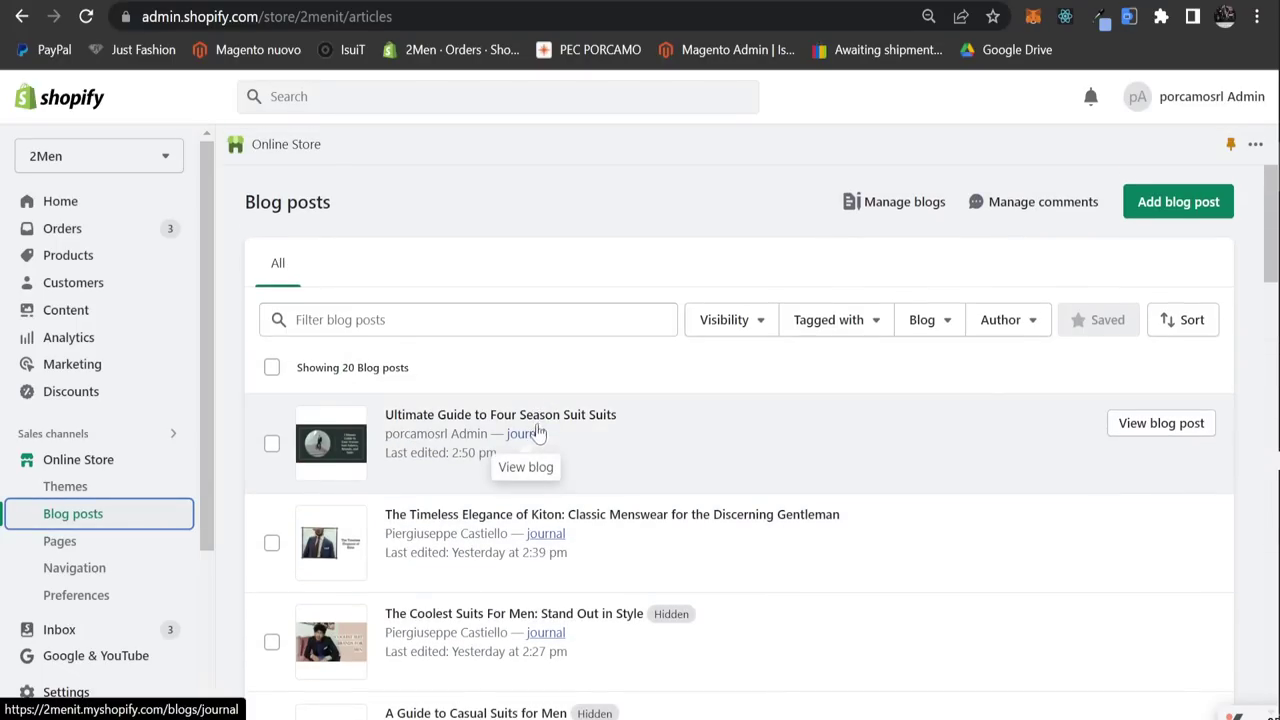
click(540, 416)
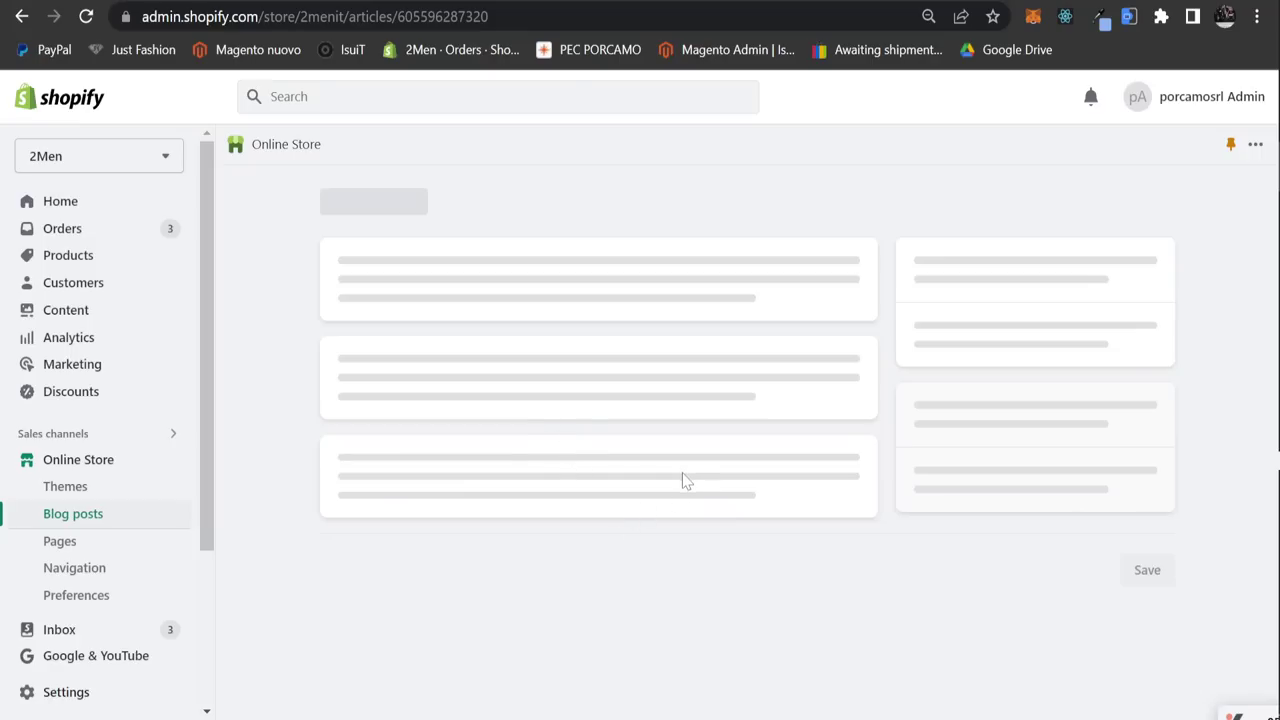
scroll(680, 490, down, 1)
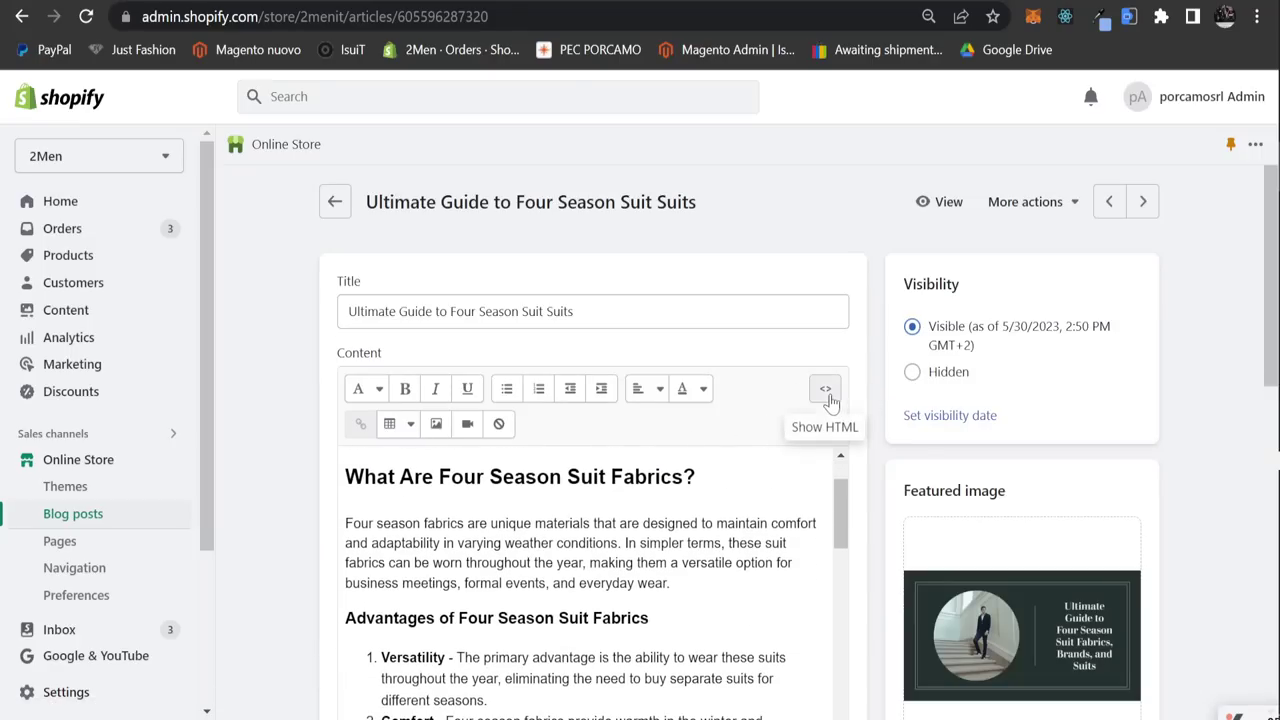
click(825, 389)
key(ctrl+a)
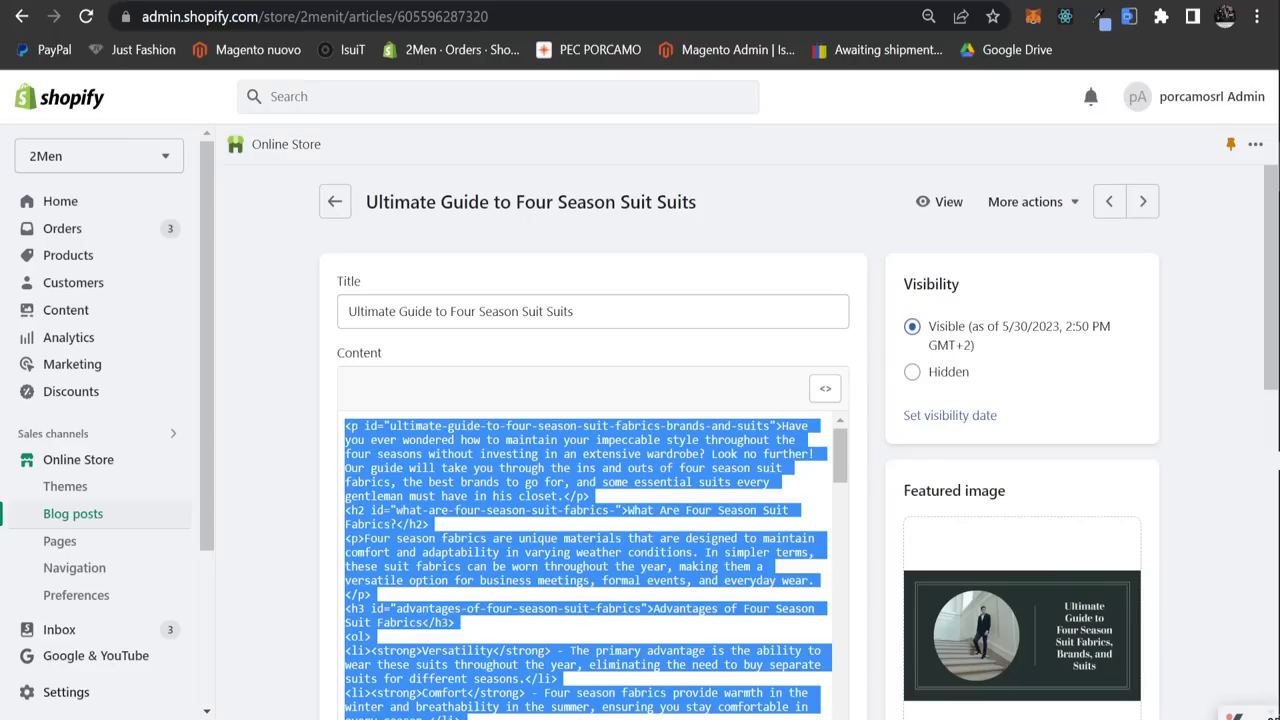
- In another browser profile, open the OpenAI Playground in chat mode with gpt-4, setting temperature to 0.51 and maximum length to 2048
click(1225, 16)
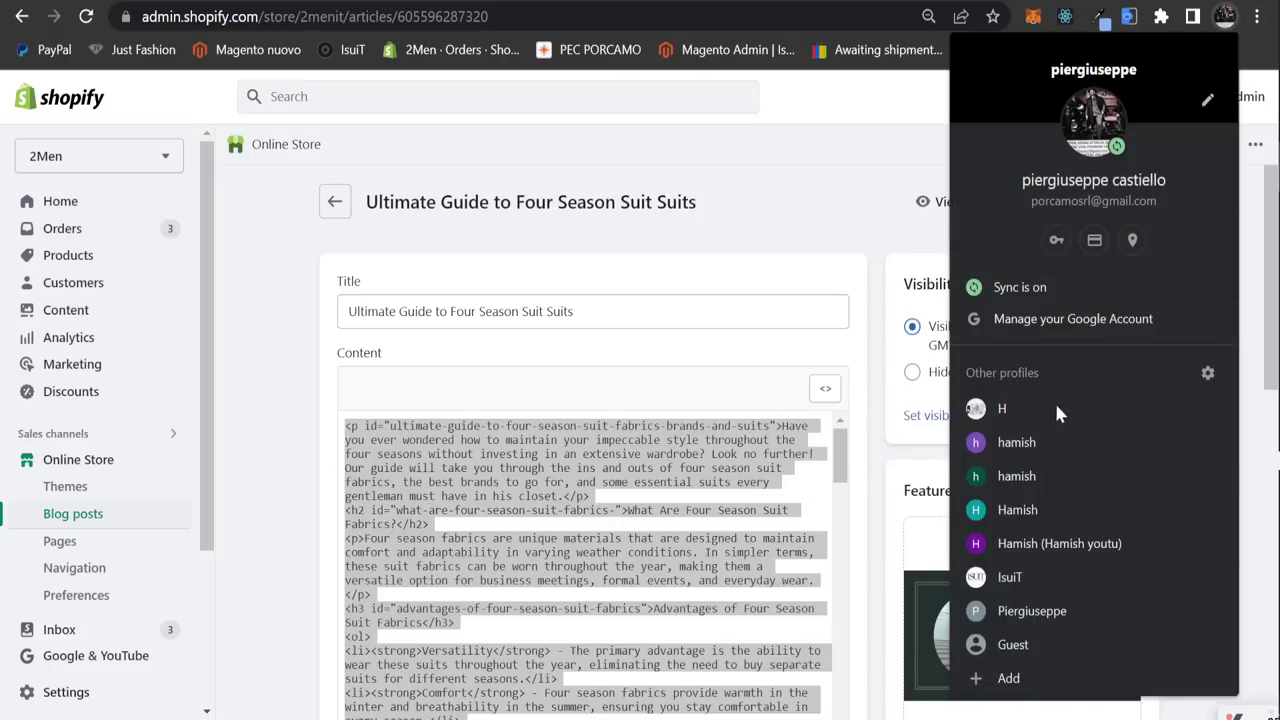
click(1017, 510)
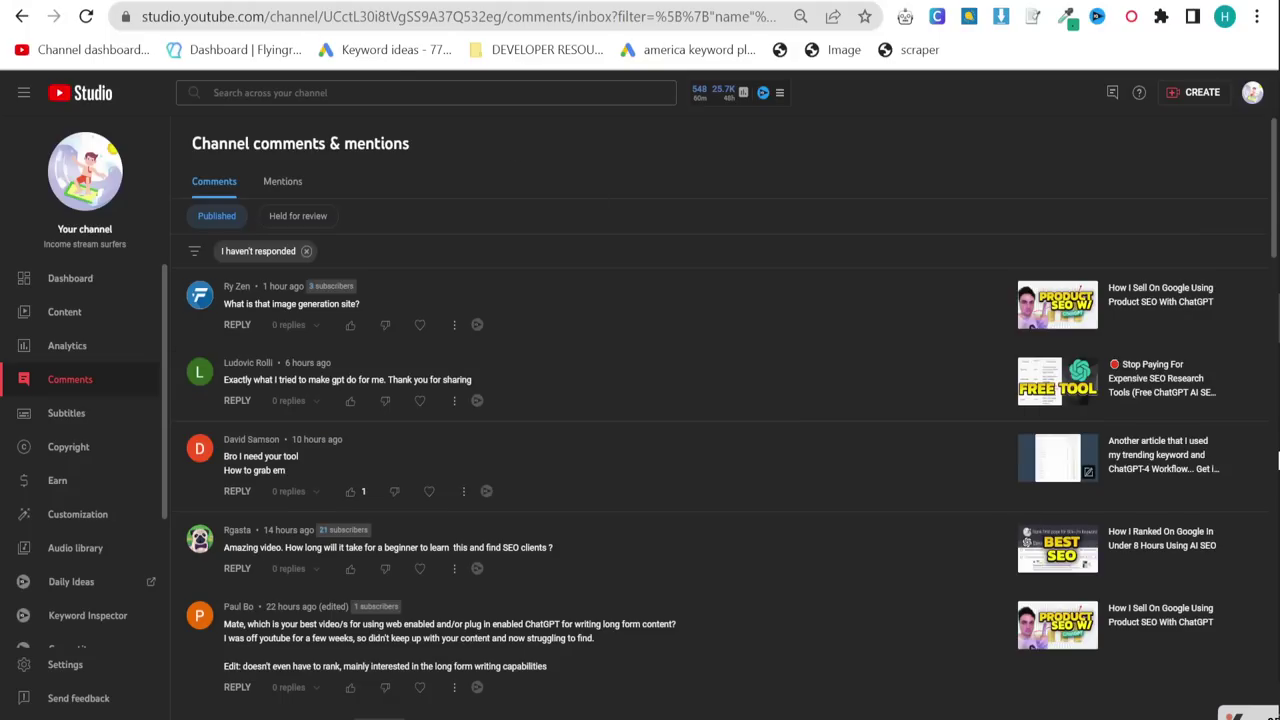
key(ctrl+t)
text(playground?mode=chat&model=gpt-4)
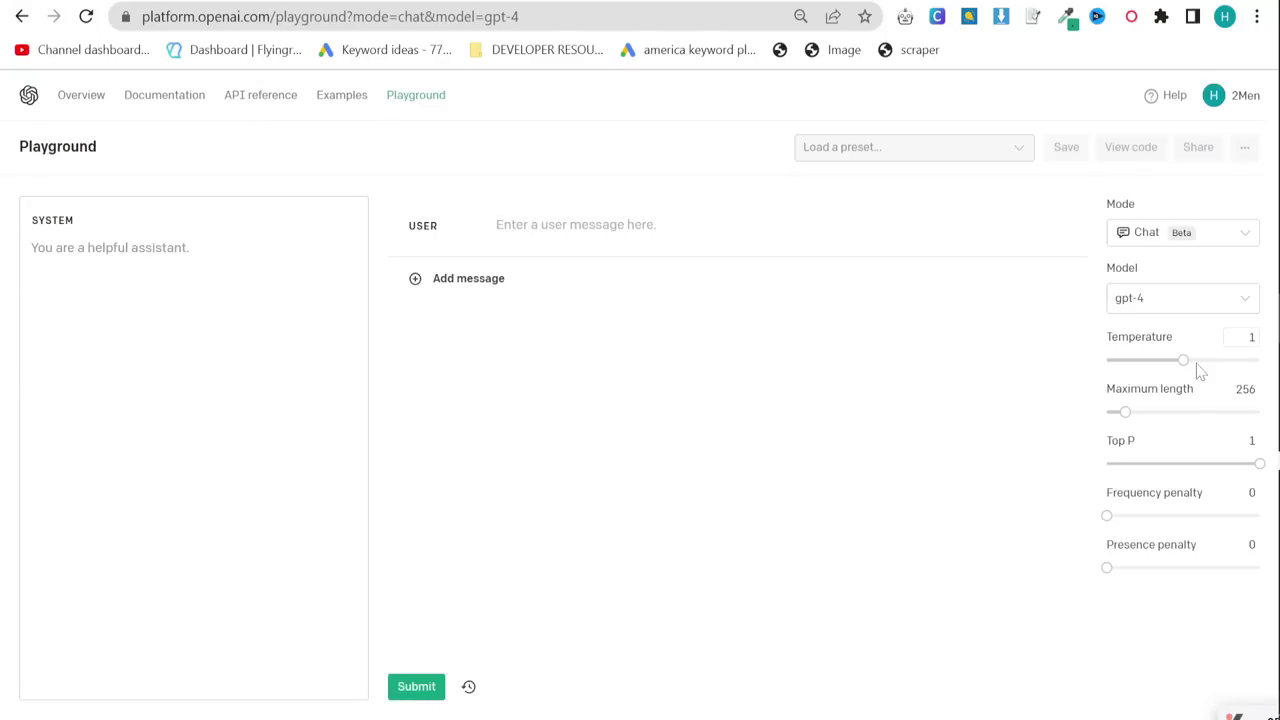
drag(1184, 359, 1143, 358)
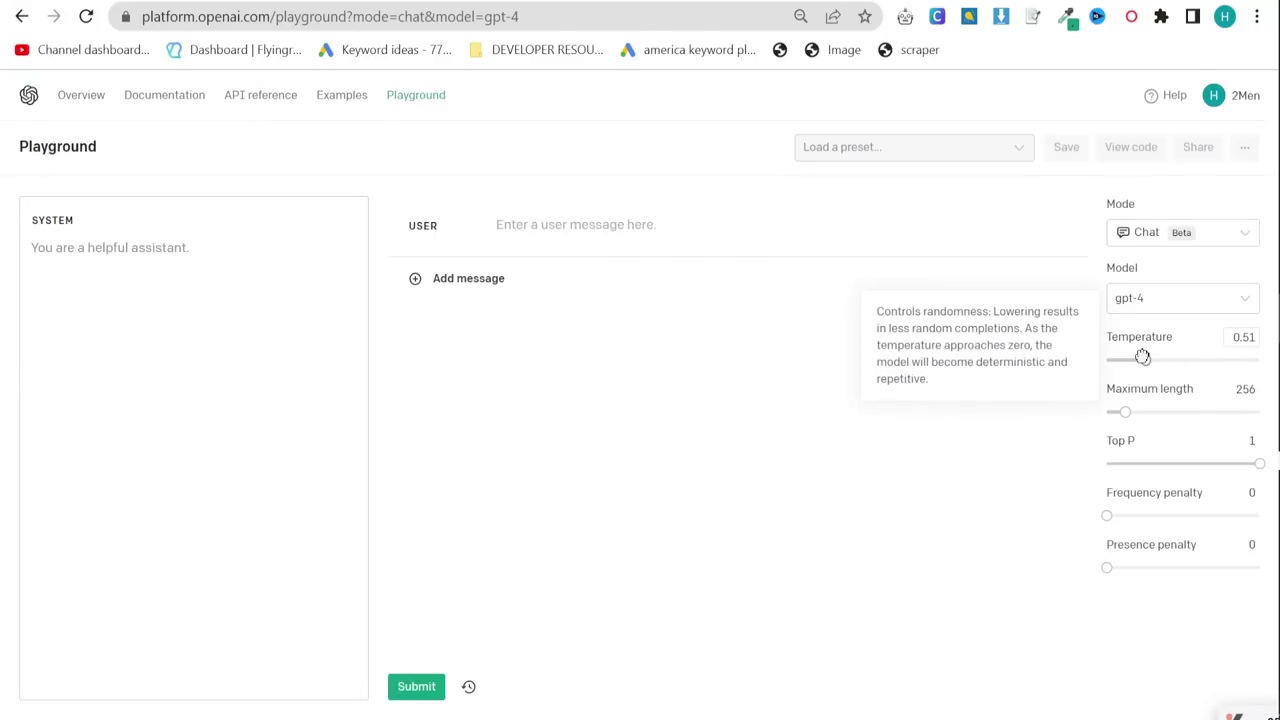
drag(1127, 412, 1260, 412)
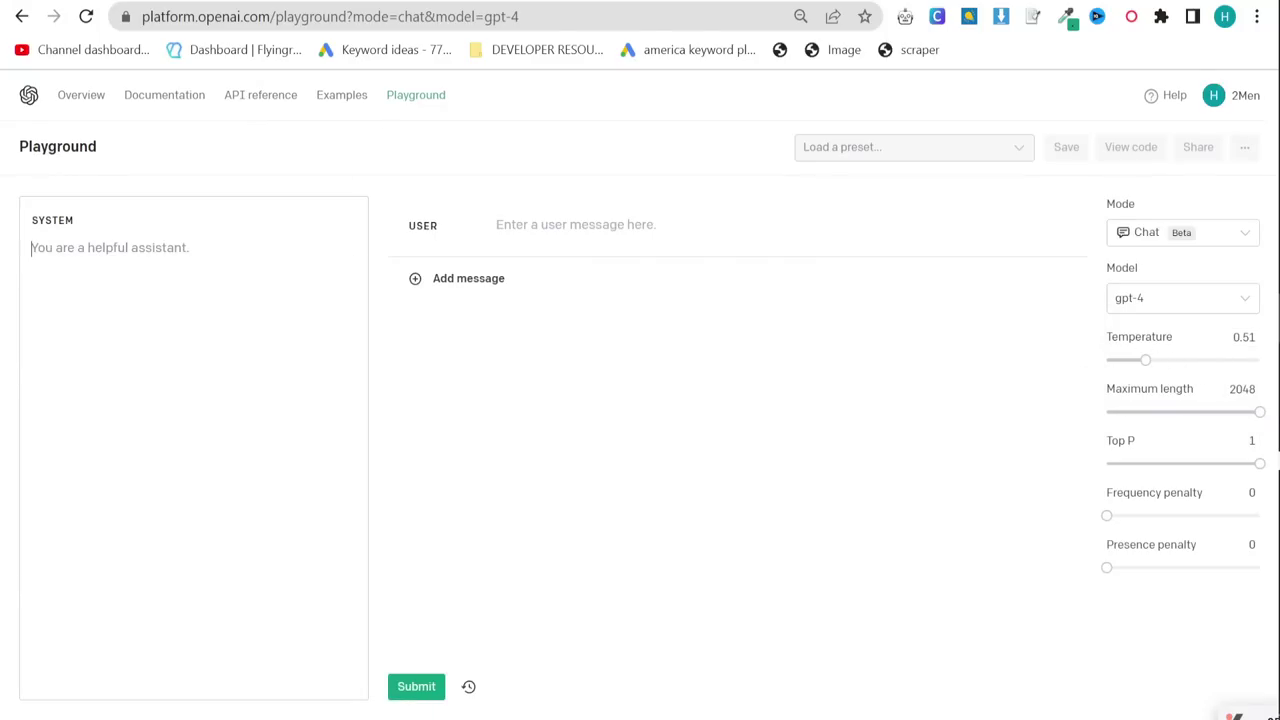
- Paste the article's HTML as the system message and delete everything from the Frequently Asked Questions heading to the end
key(ctrl+v)
scroll(194, 460, up, 10)
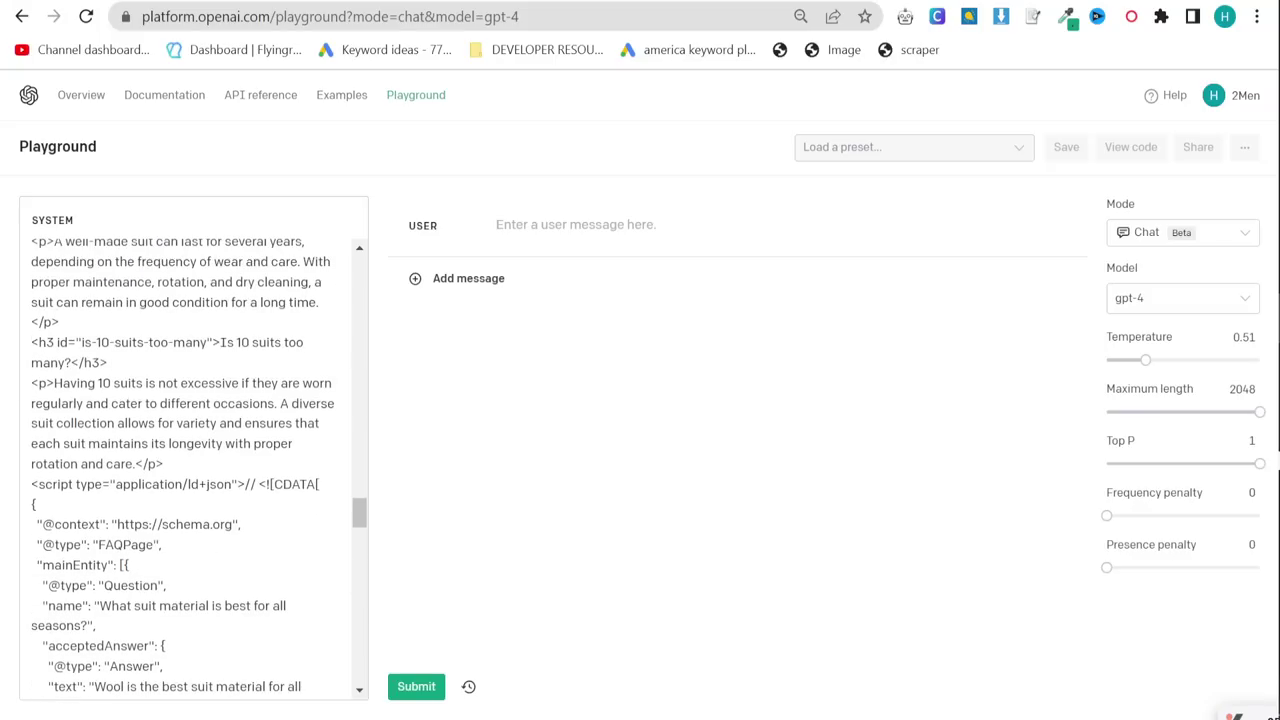
scroll(194, 460, up, 4)
scroll(194, 460, down, 4)
scroll(194, 460, up, 4)
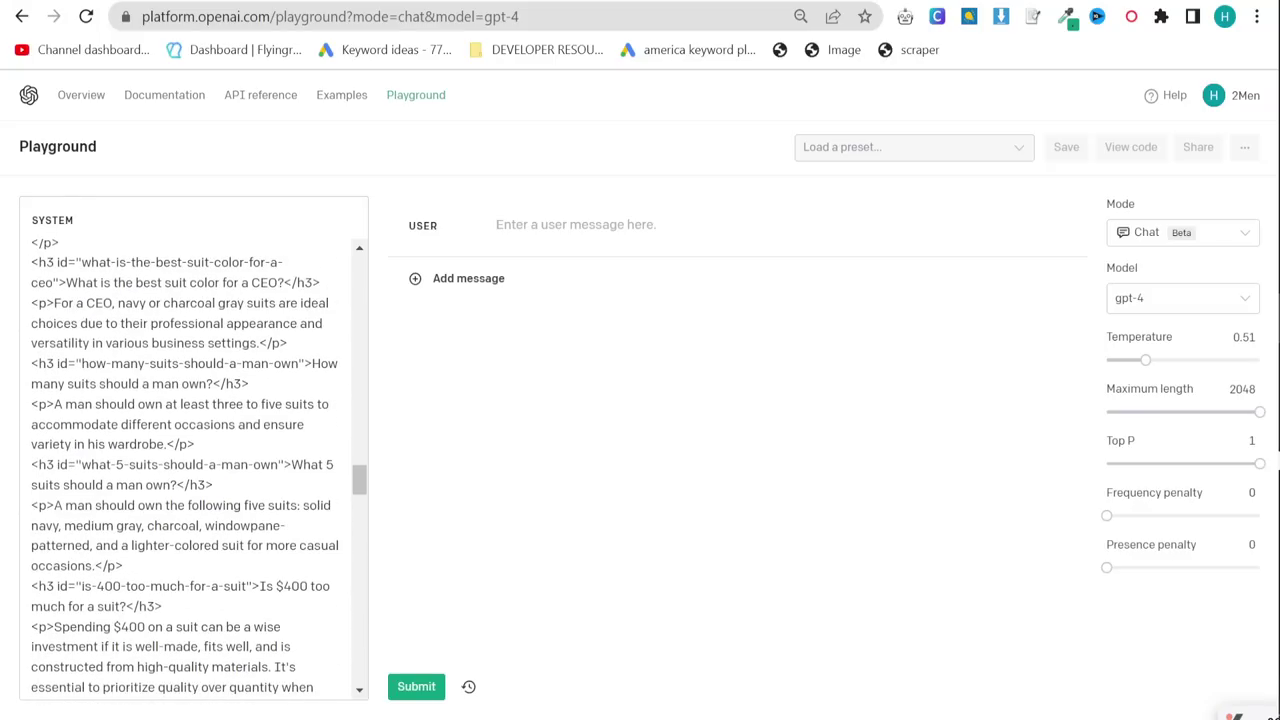
scroll(194, 460, up, 3)
scroll(62, 212, up, 5)
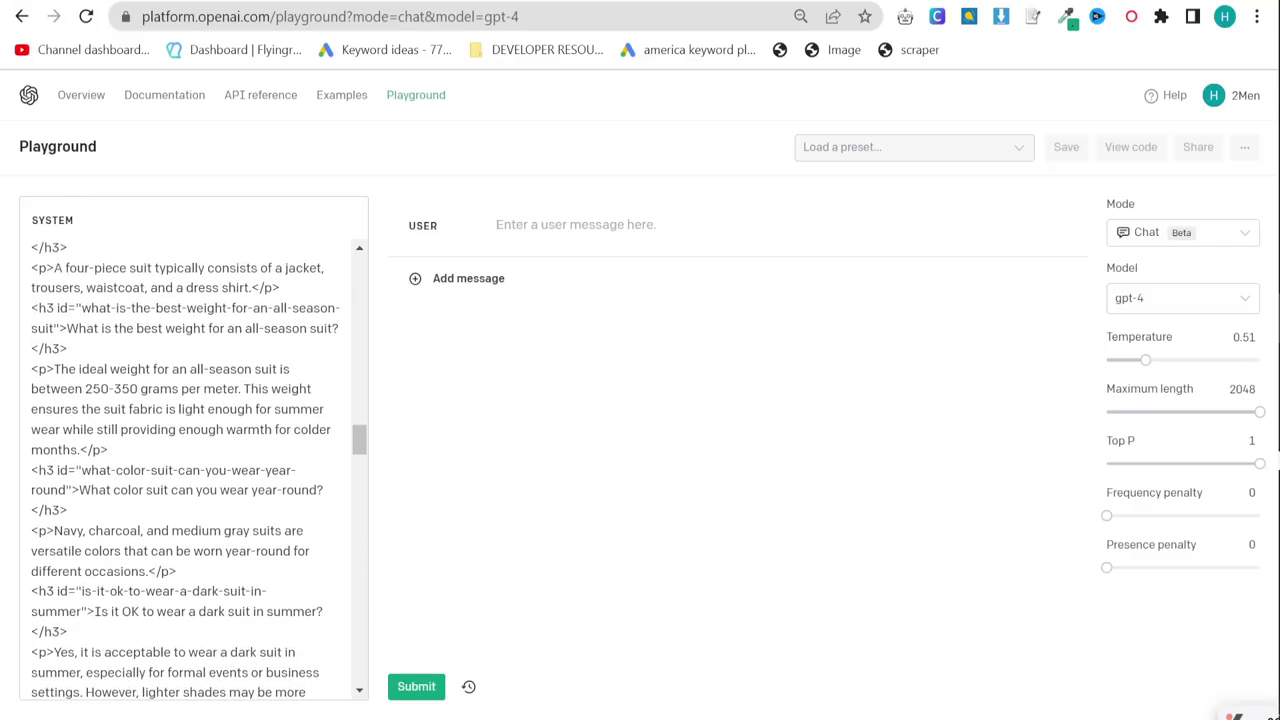
scroll(62, 212, up, 5)
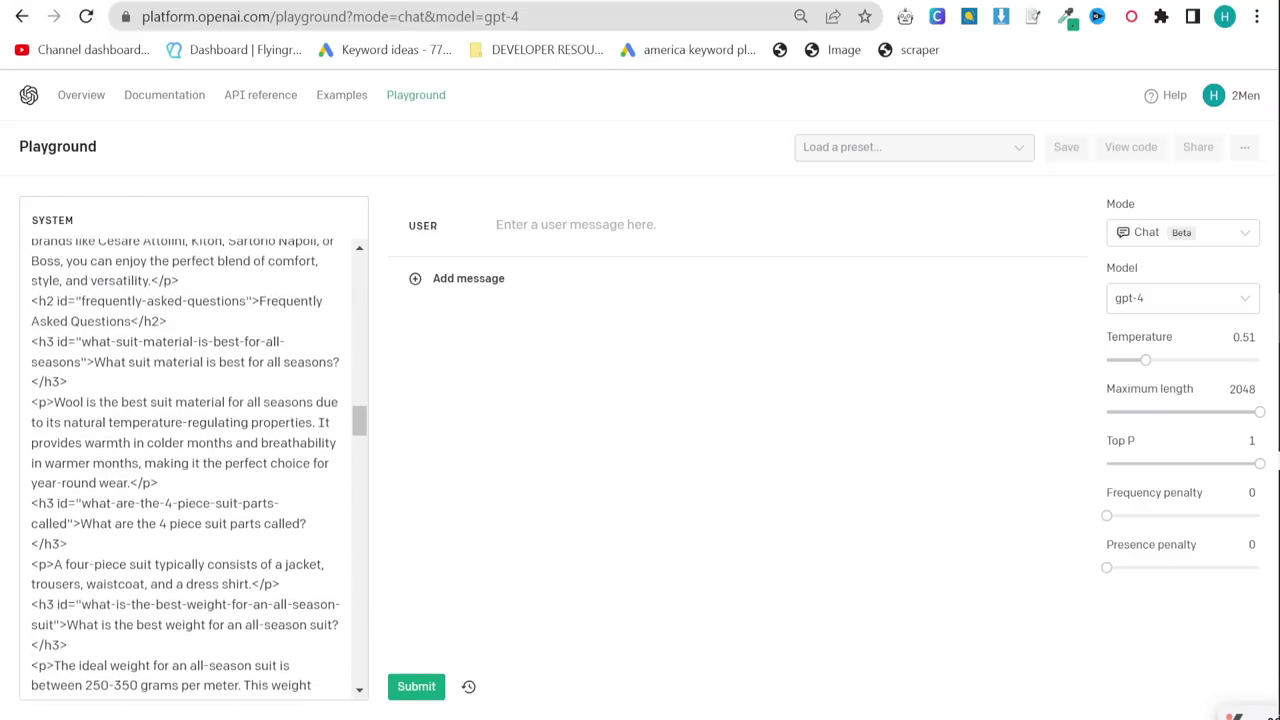
key(ctrl+End)
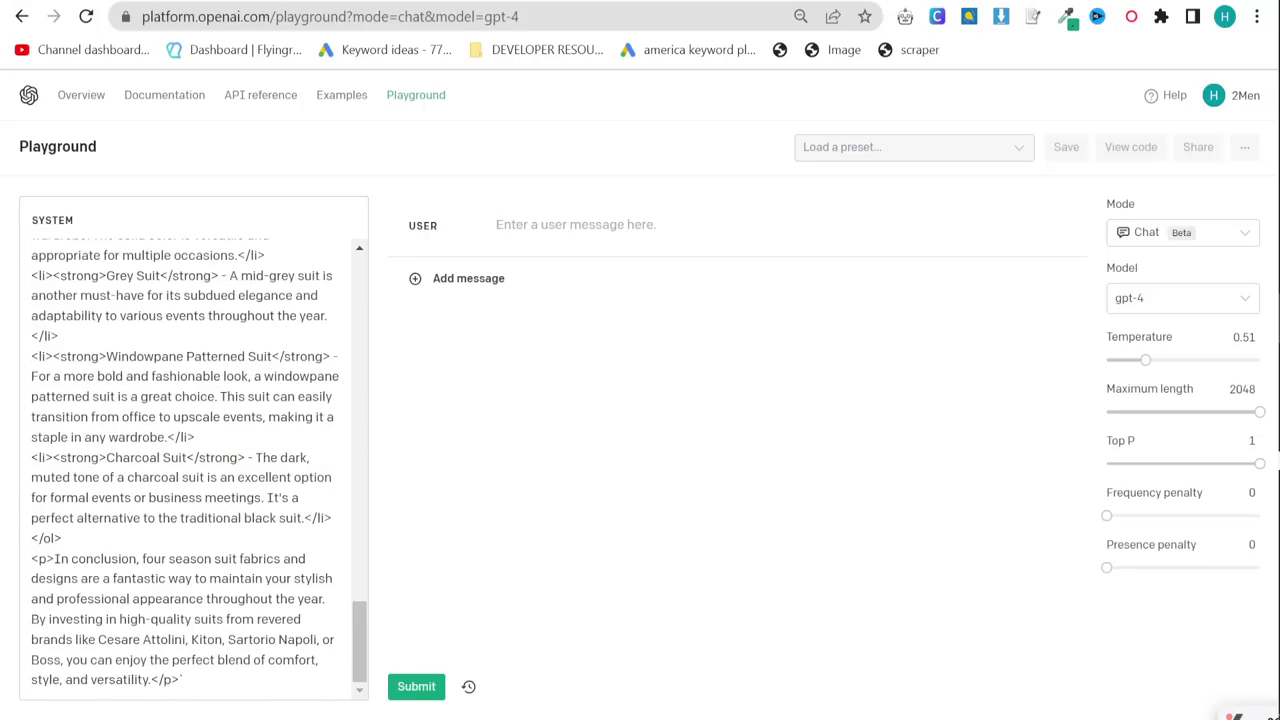
- Submit the user message "Can you write an FAQ section for this article, and then also give me FAQ Page schema for those FAQ questions?"
click(692, 240)
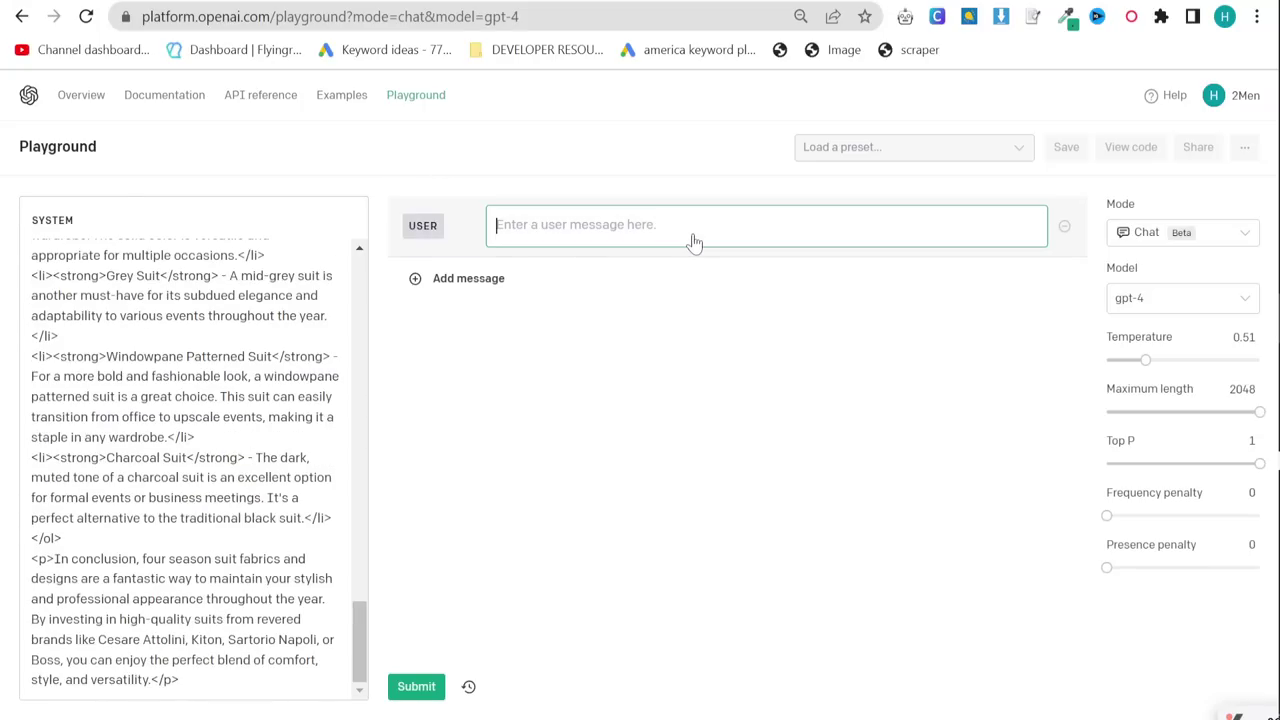
text(Can you qr)
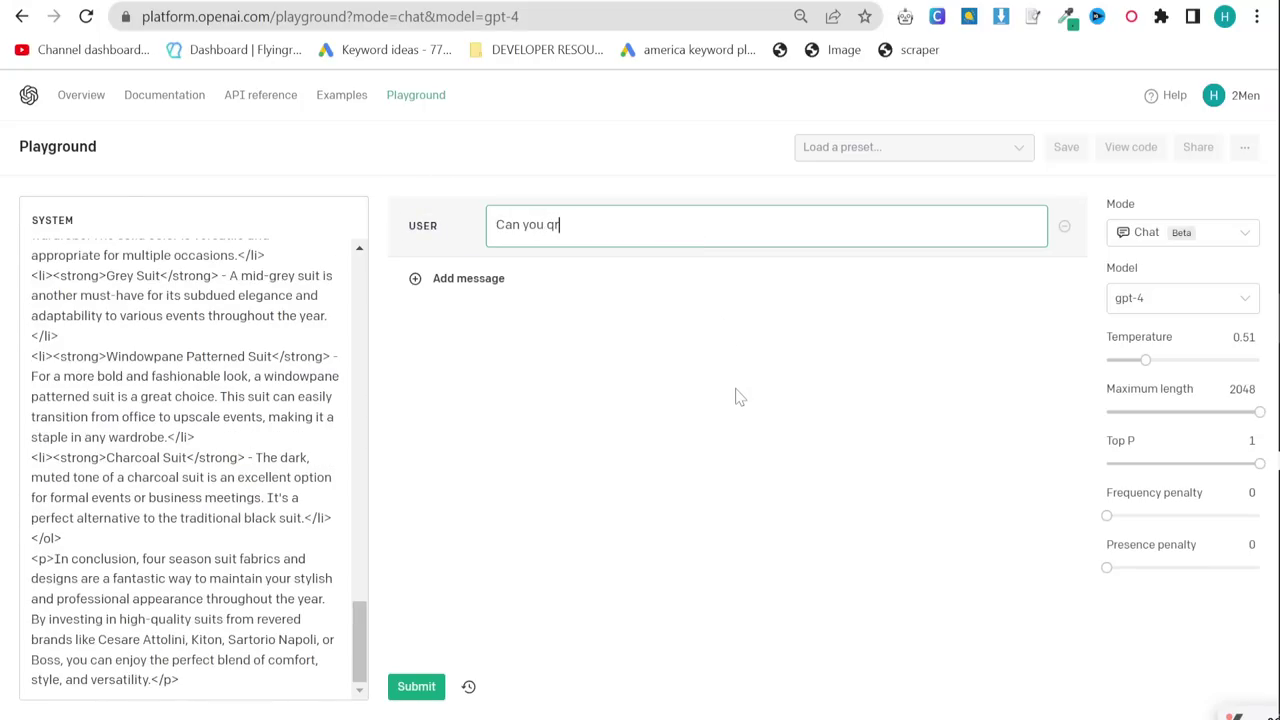
key(BackSpace)
key(BackSpace)
text(write an FAQ section for this articl)
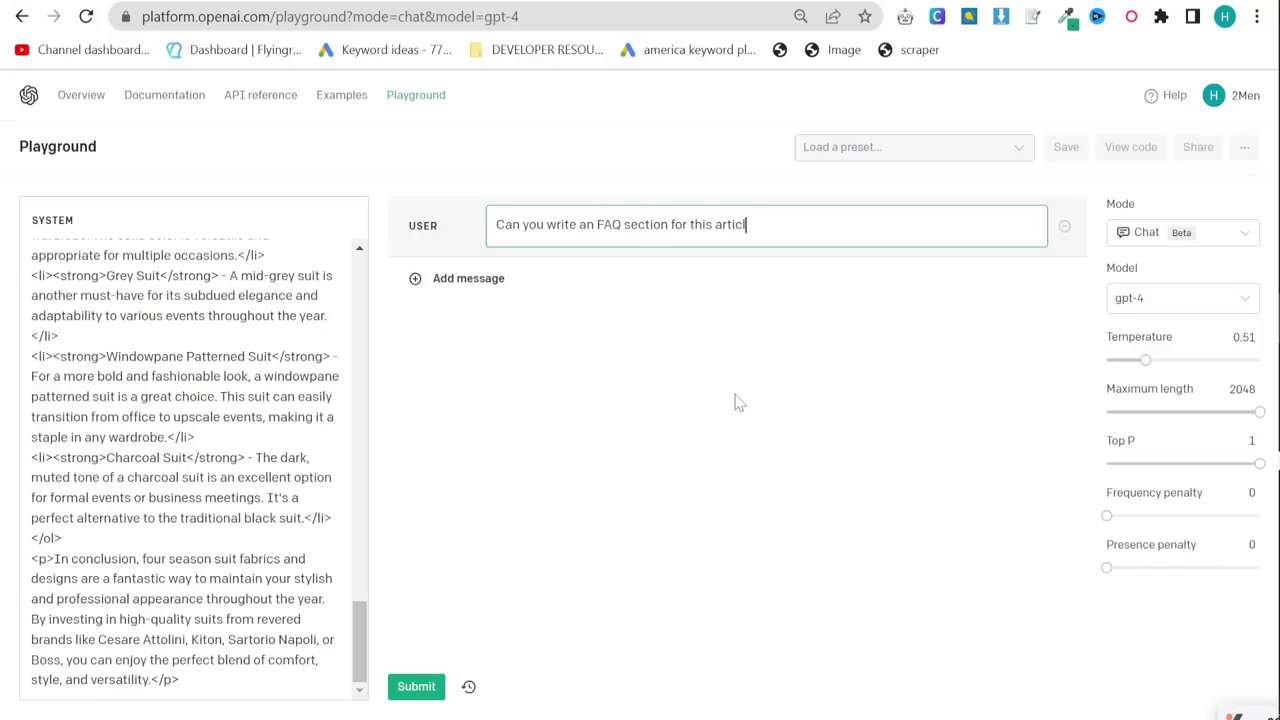
text(e, and then also give me FAQ)
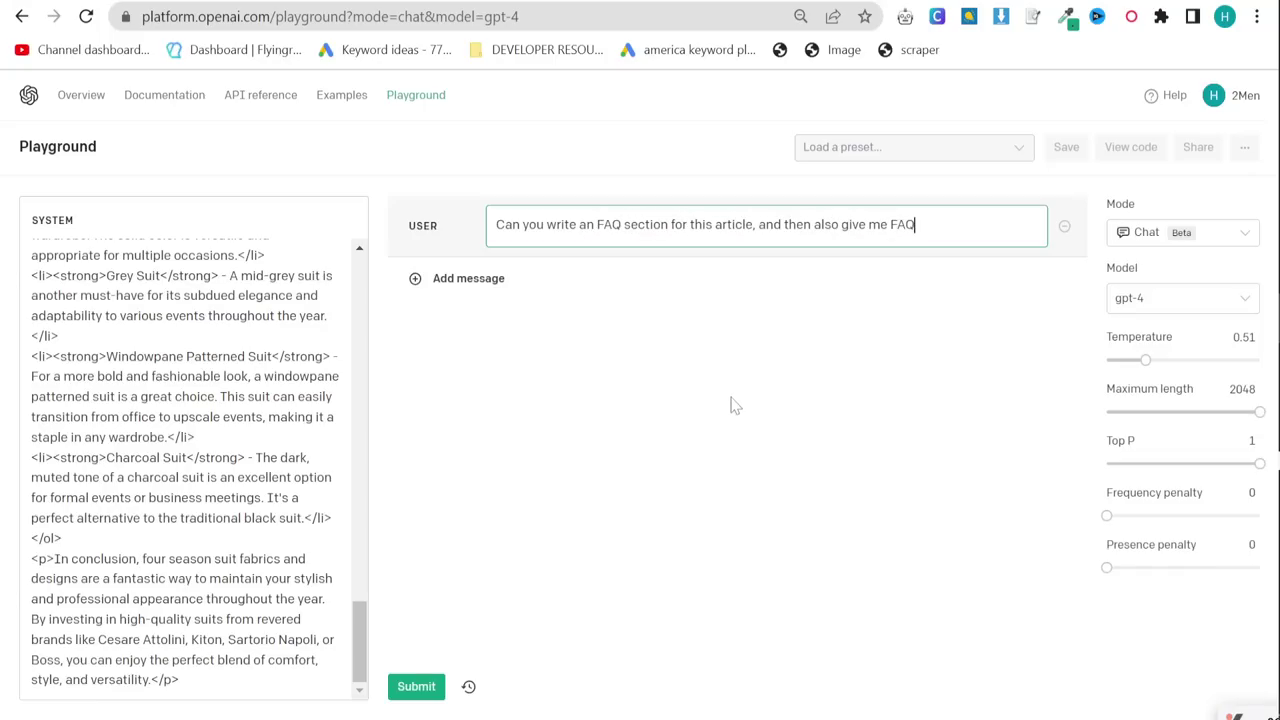
text( Page schema for tho)
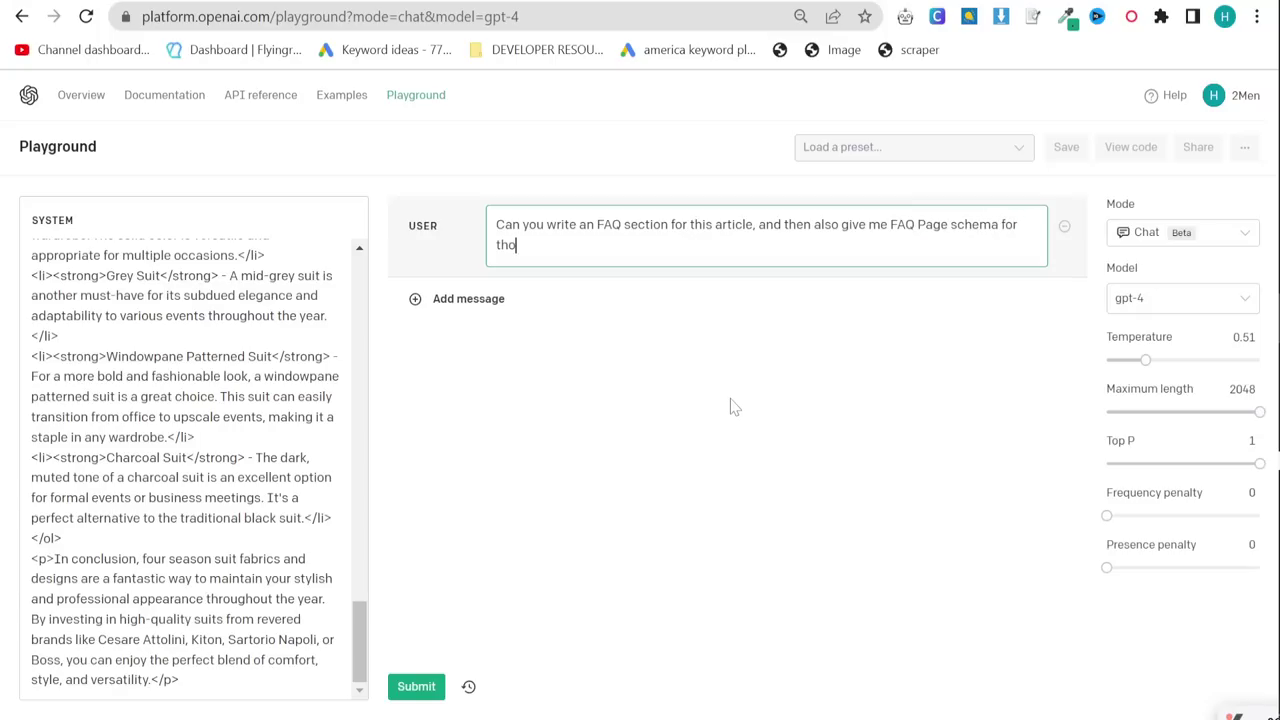
text(se FAQ questions?)
click(416, 686)
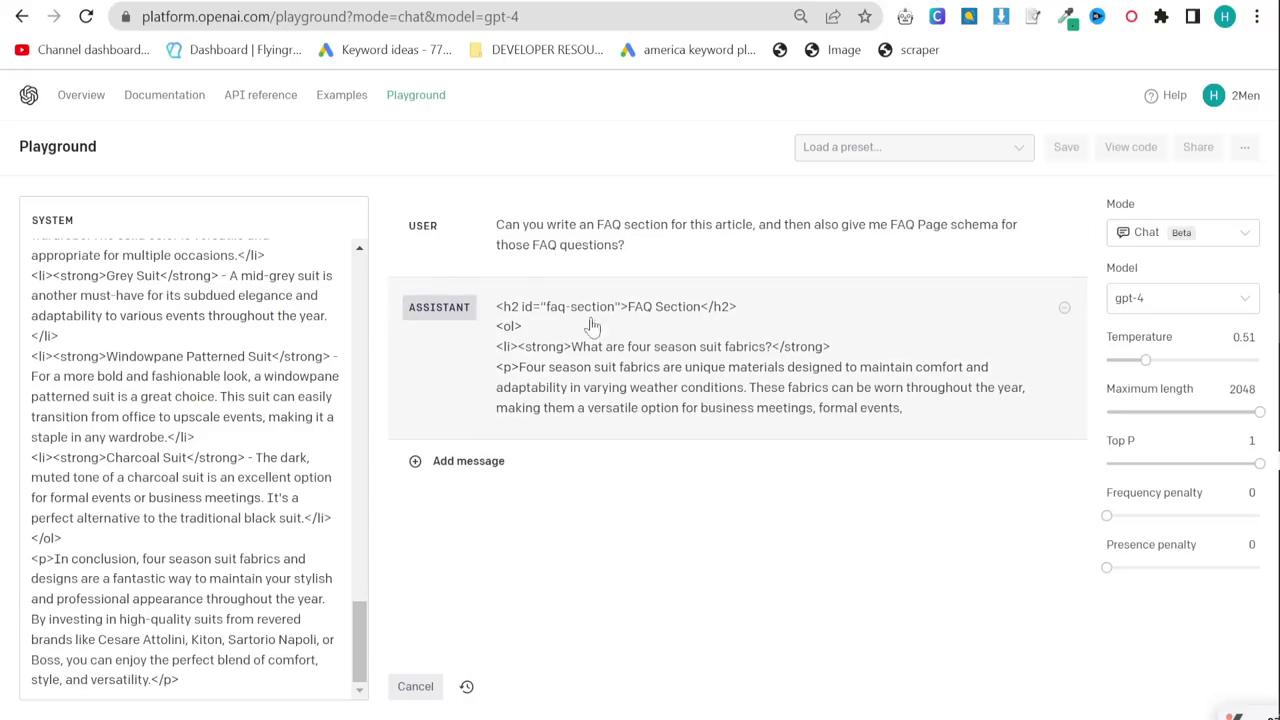
- Switch to the article in the Shopify admin and open its website SEO fields for the page title, description and URL handle
key(alt+Tab)
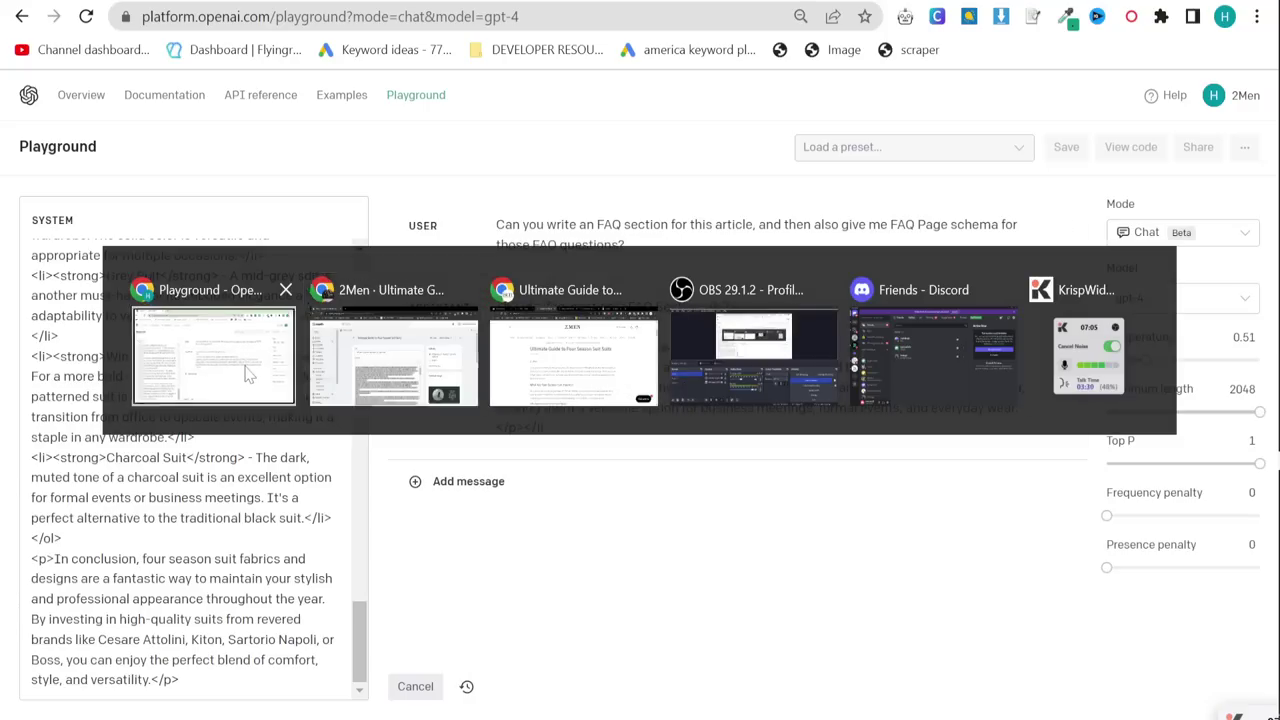
click(213, 350)
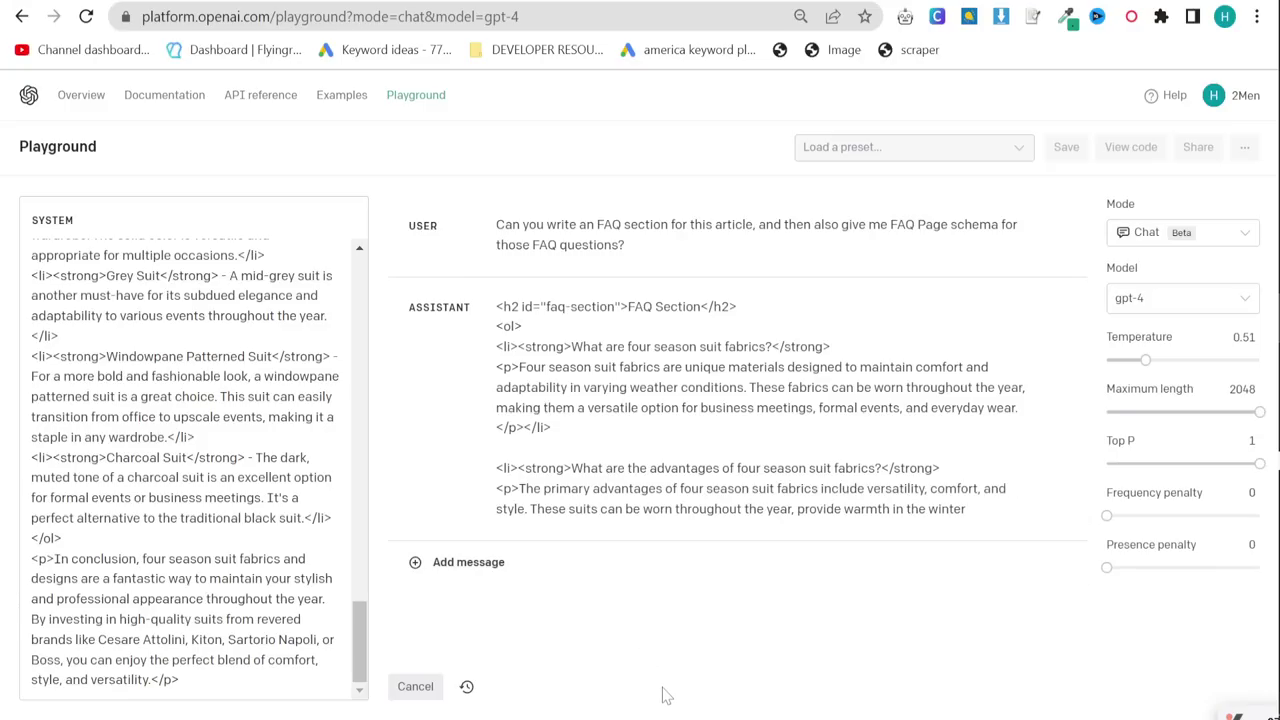
key(alt+Tab)
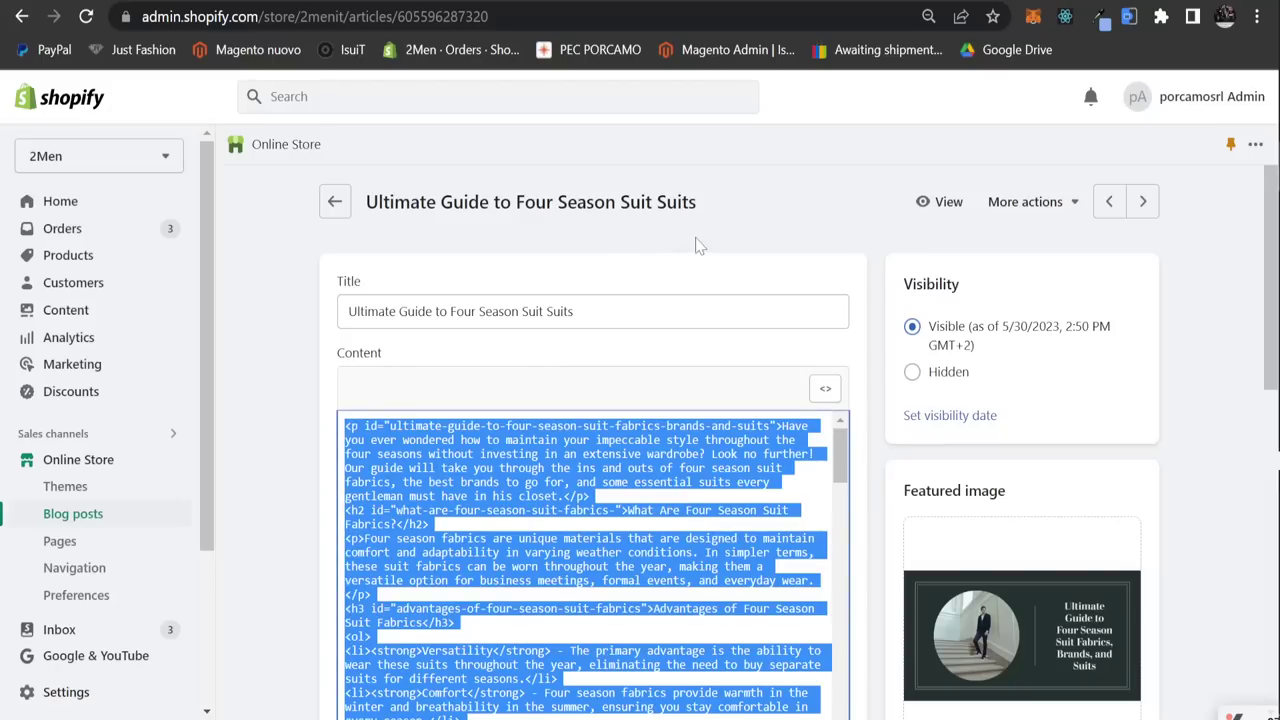
click(697, 245)
scroll(832, 260, down, 1)
scroll(958, 364, down, 2)
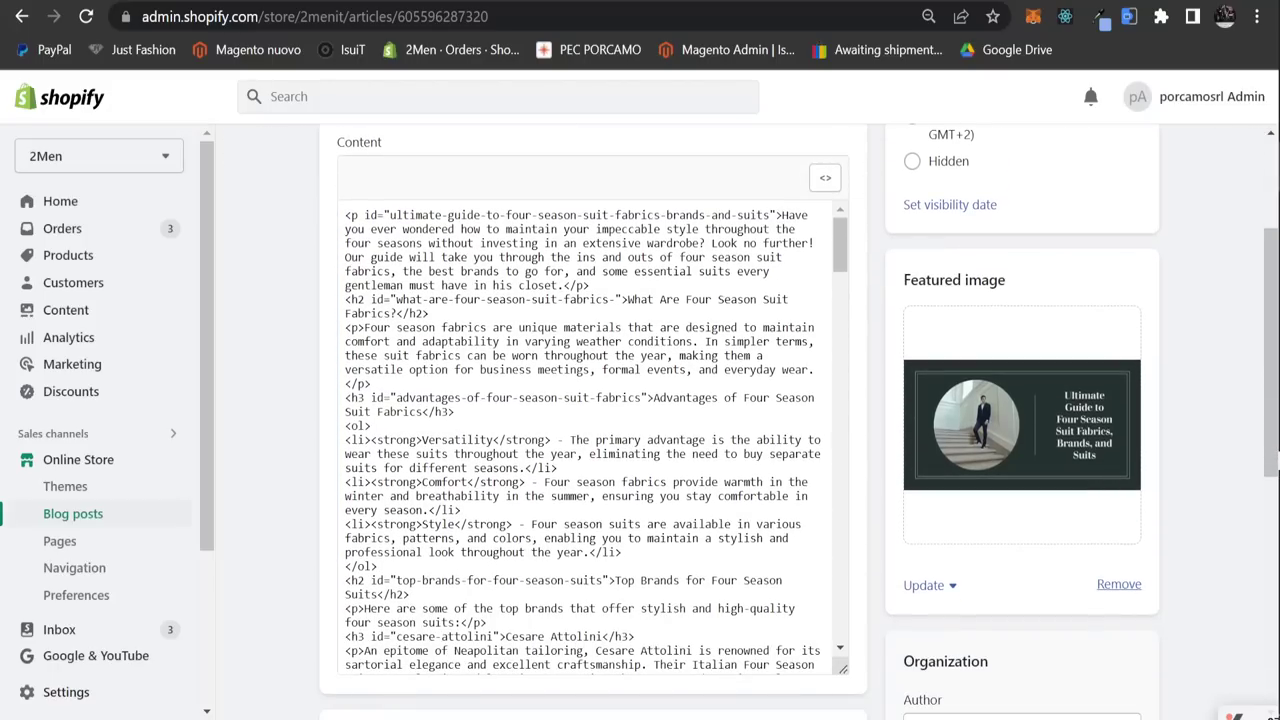
scroll(1030, 520, up, 2)
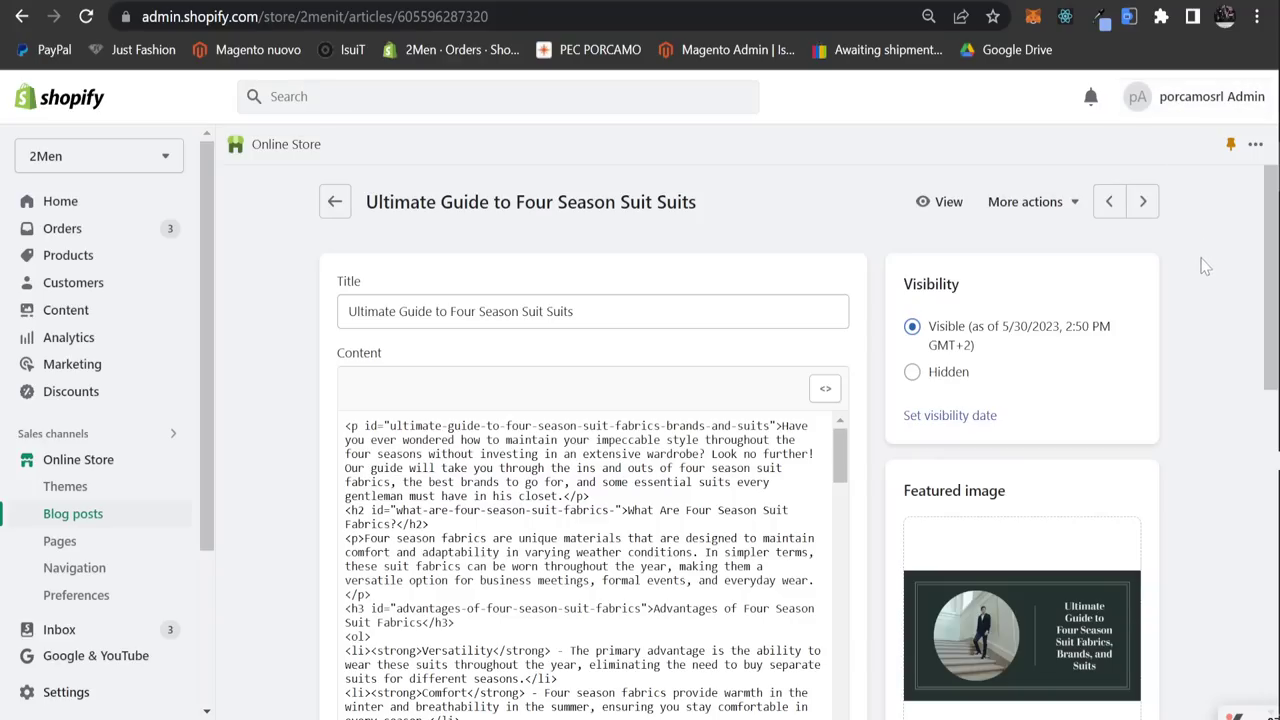
scroll(1109, 371, down, 15)
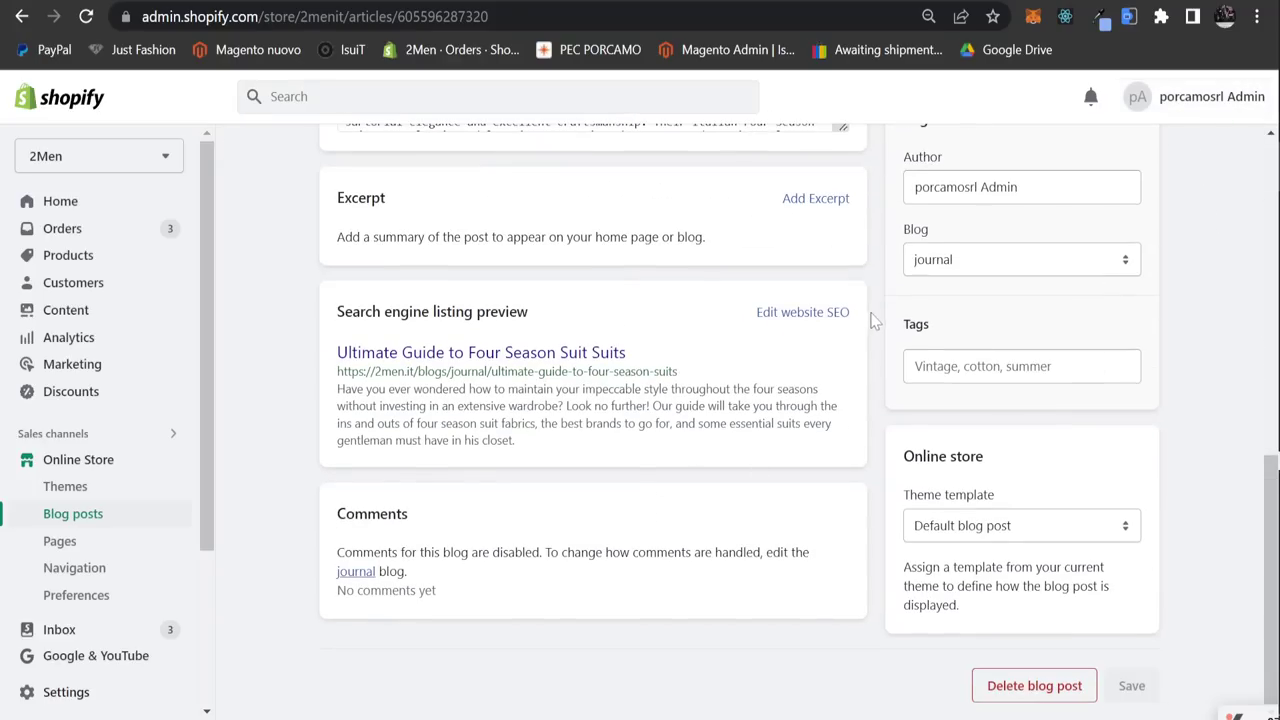
click(802, 312)
scroll(569, 568, down, 1)
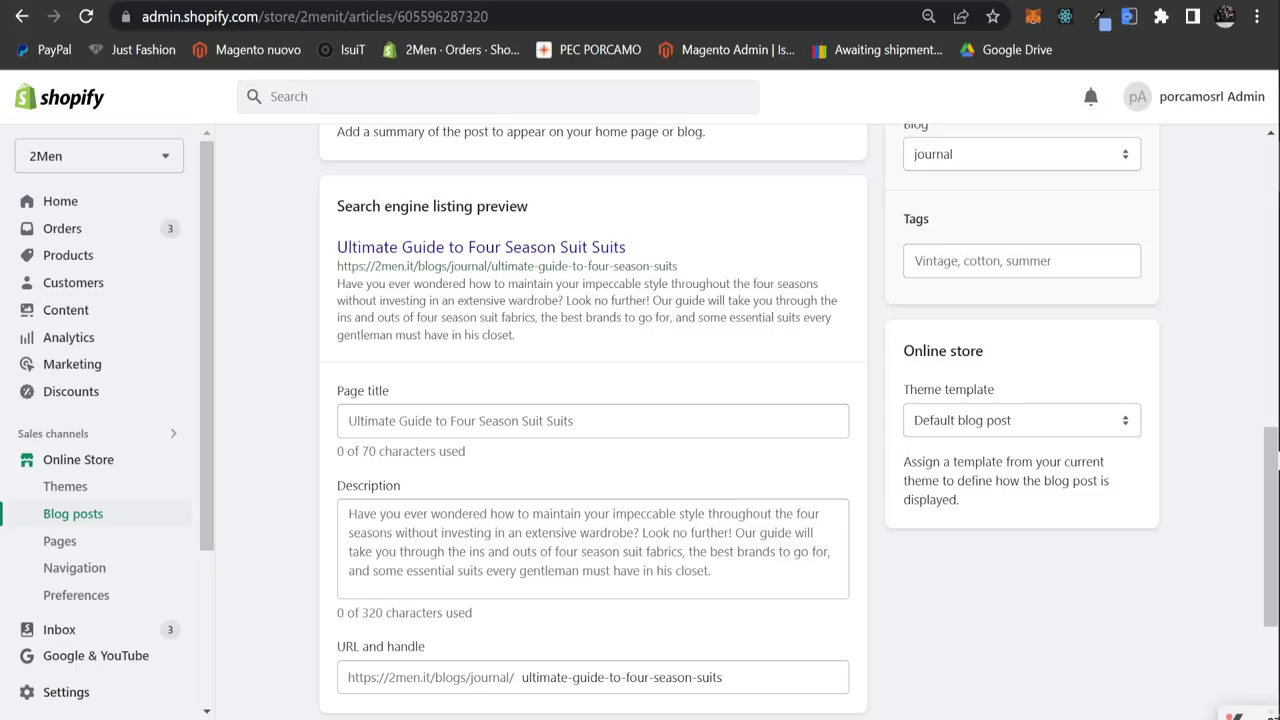
scroll(640, 420, down, 2)
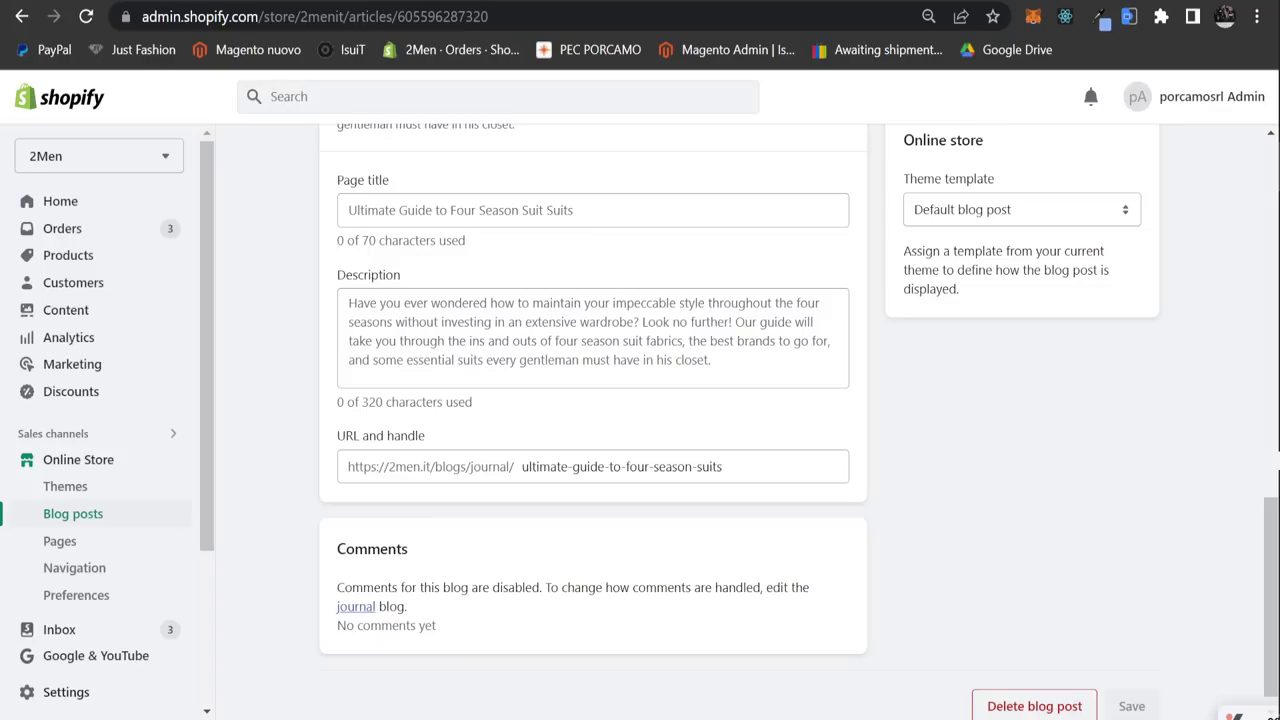
- Try changing the post's URL handle to "ultimate-guide-to-four-season-suit" and restore "ultimate-guide-to-four-season-suits"
click(722, 466)
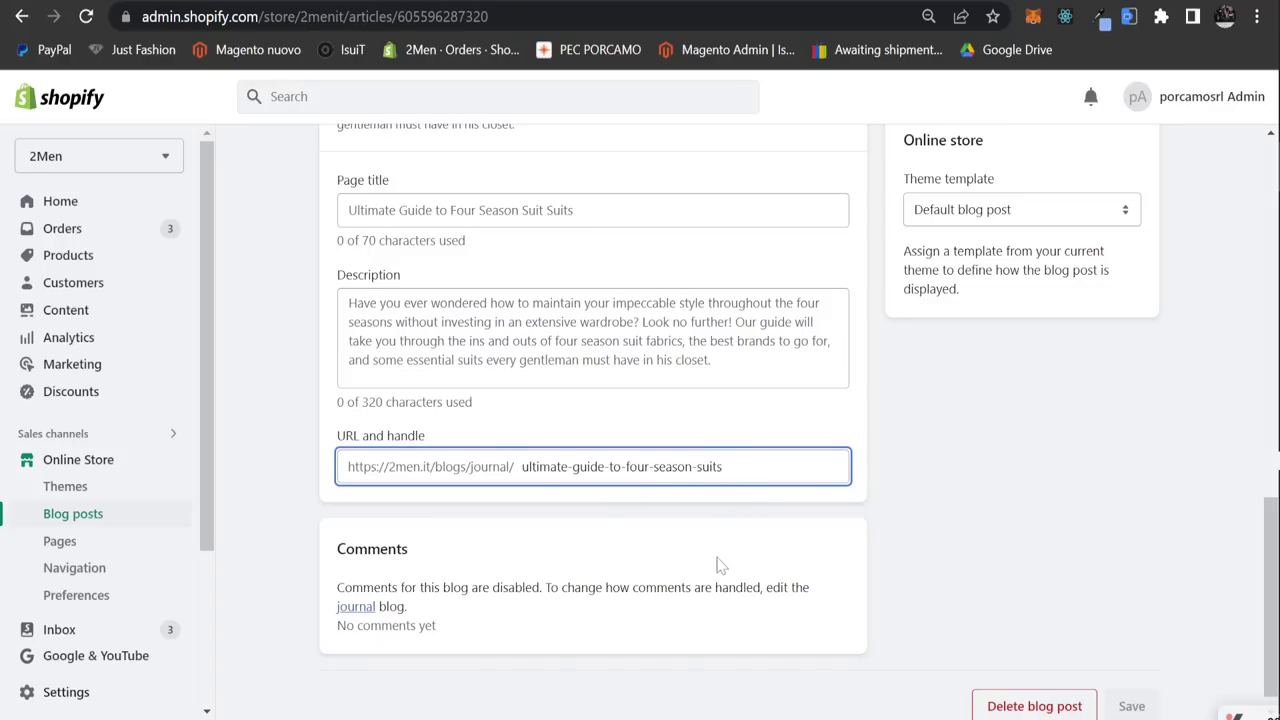
key(BackSpace)
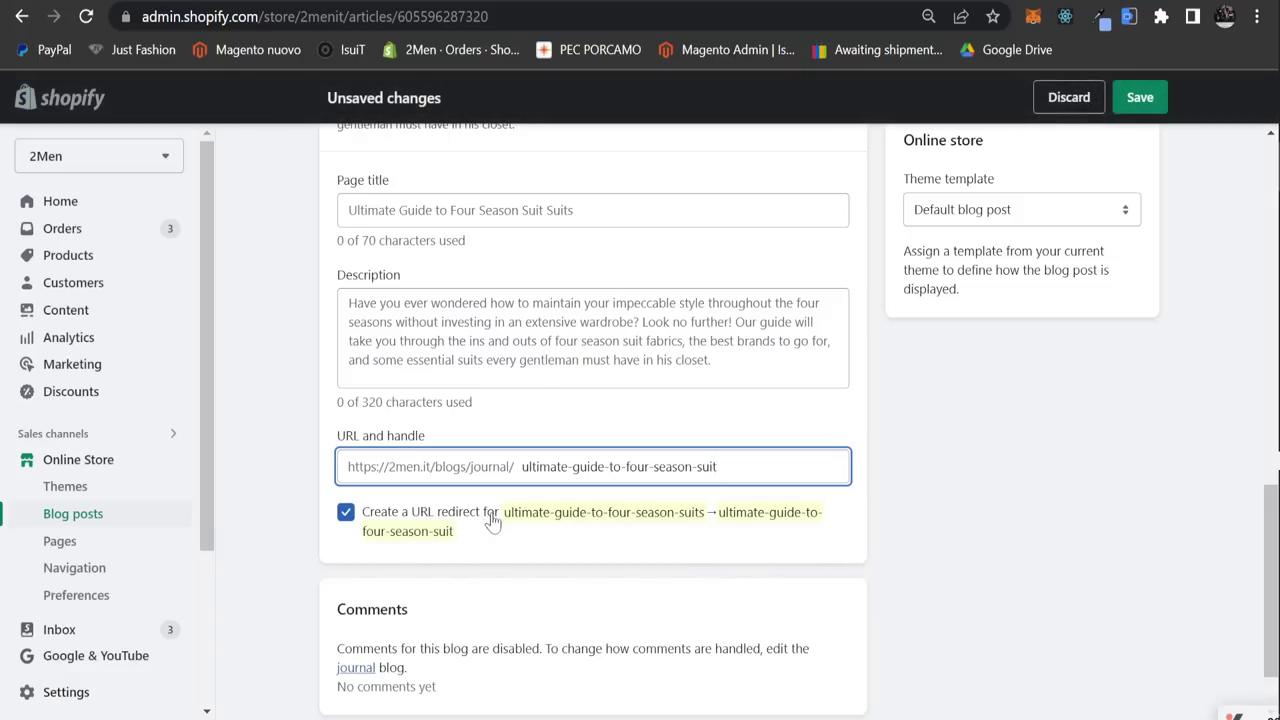
text(s)
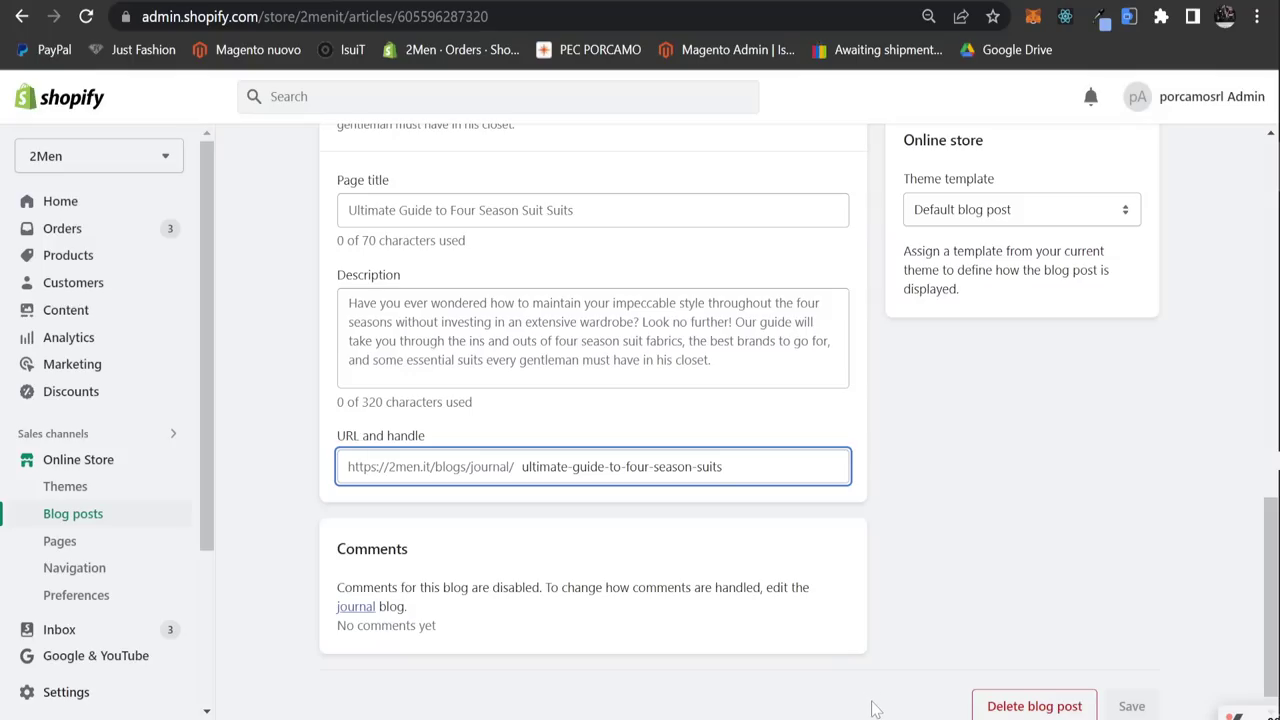
- View the published article from the Shopify post, look through its Frequently Asked Questions section and copy the page URL
scroll(990, 505, up, 15)
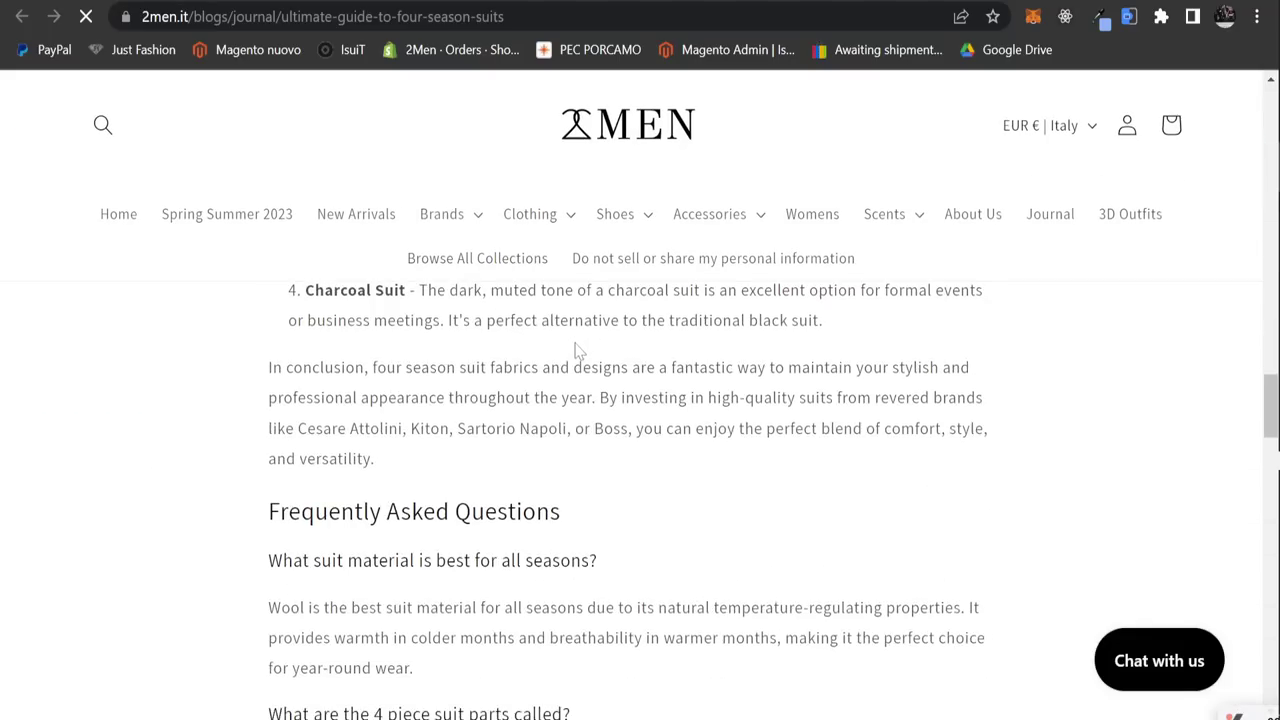
scroll(577, 355, down, 6)
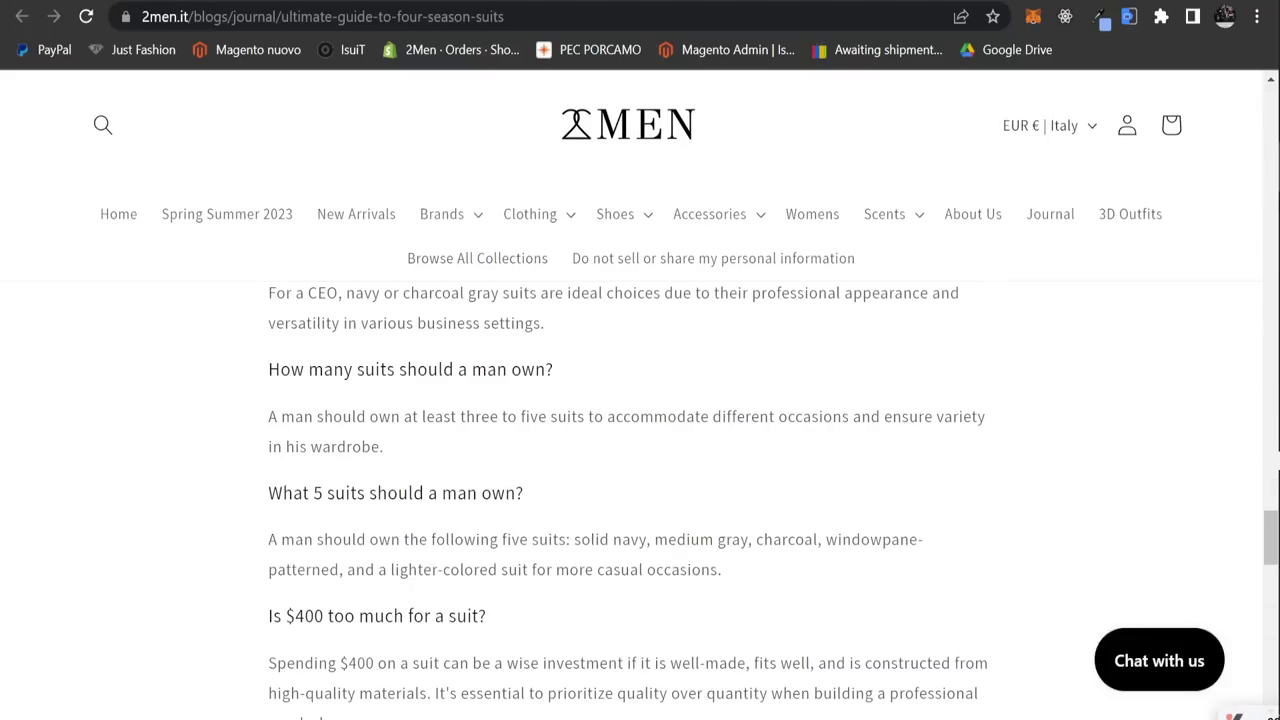
click(362, 20)
key(ctrl+c)
key(alt+Tab)
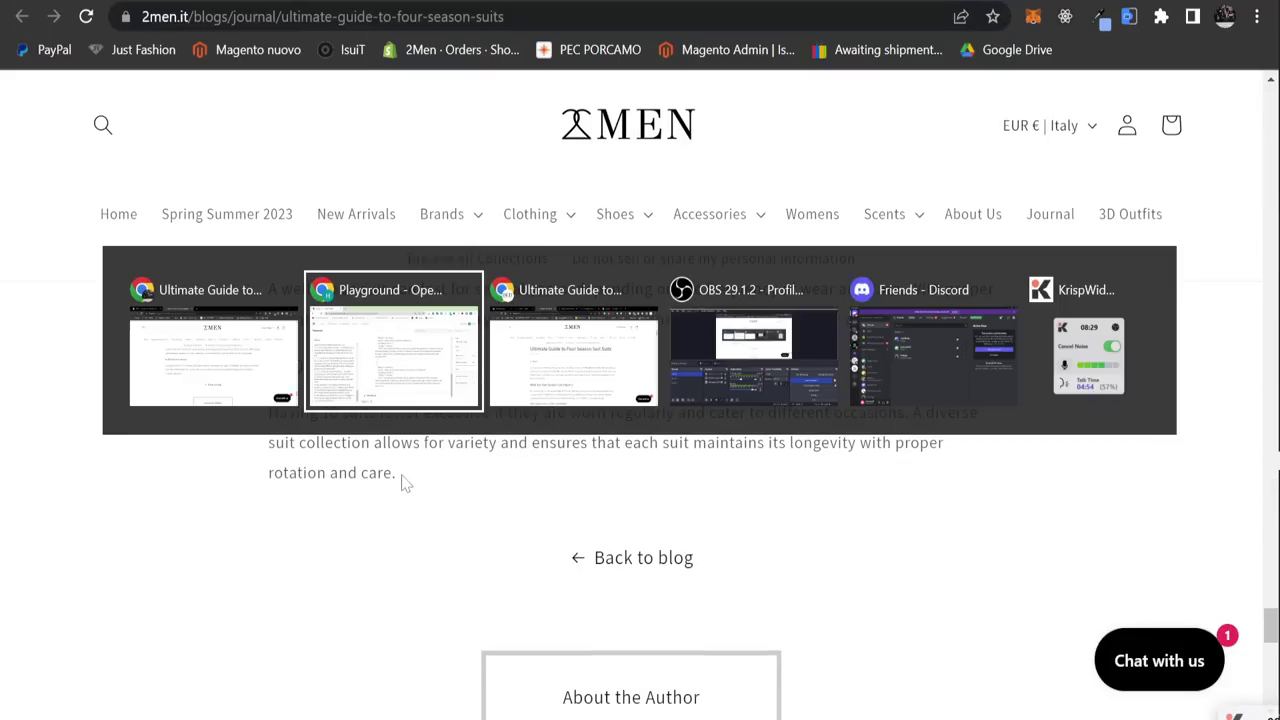
key(alt+Tab)
key(Tab)
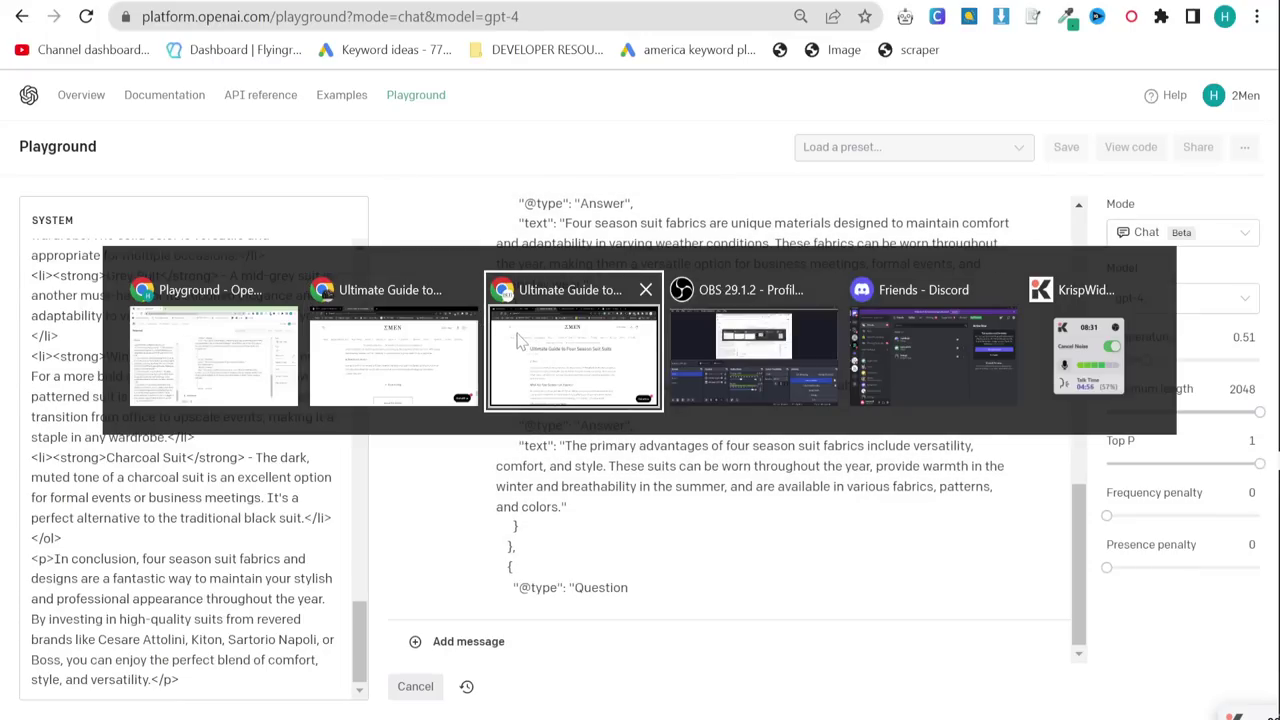
key(alt+Tab)
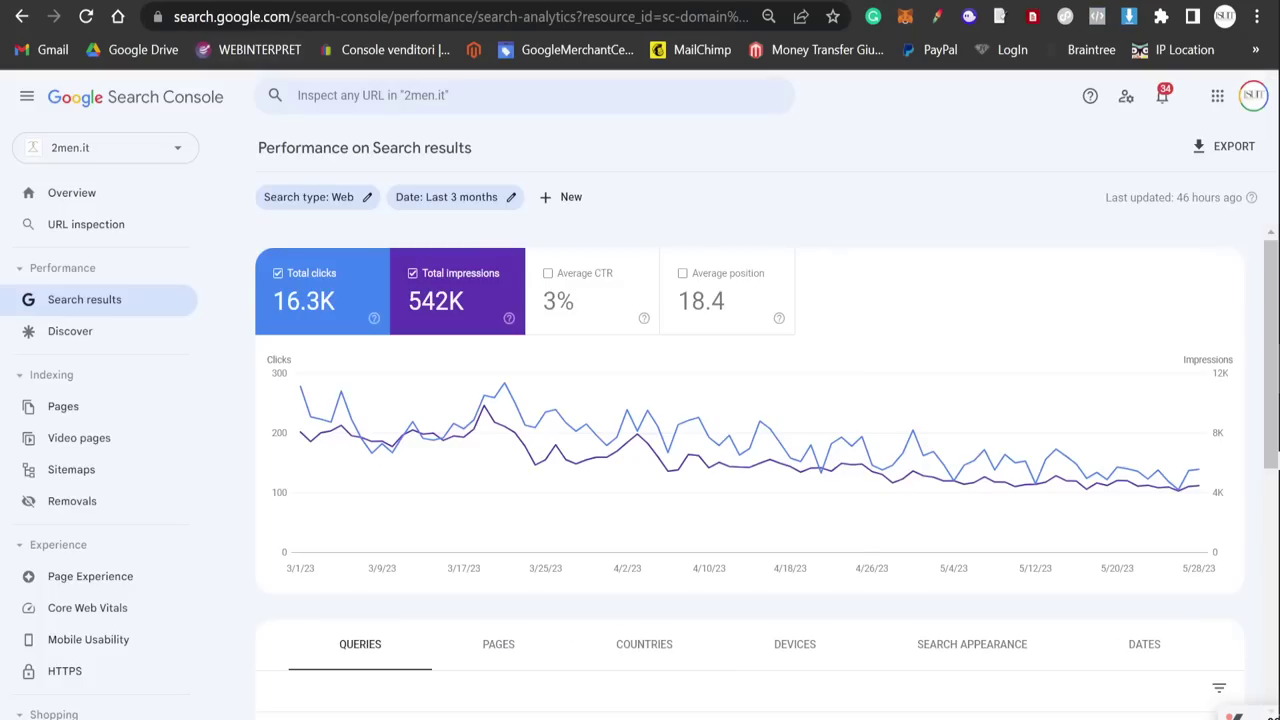
click(480, 95)
key(ctrl+v)
key(Return)
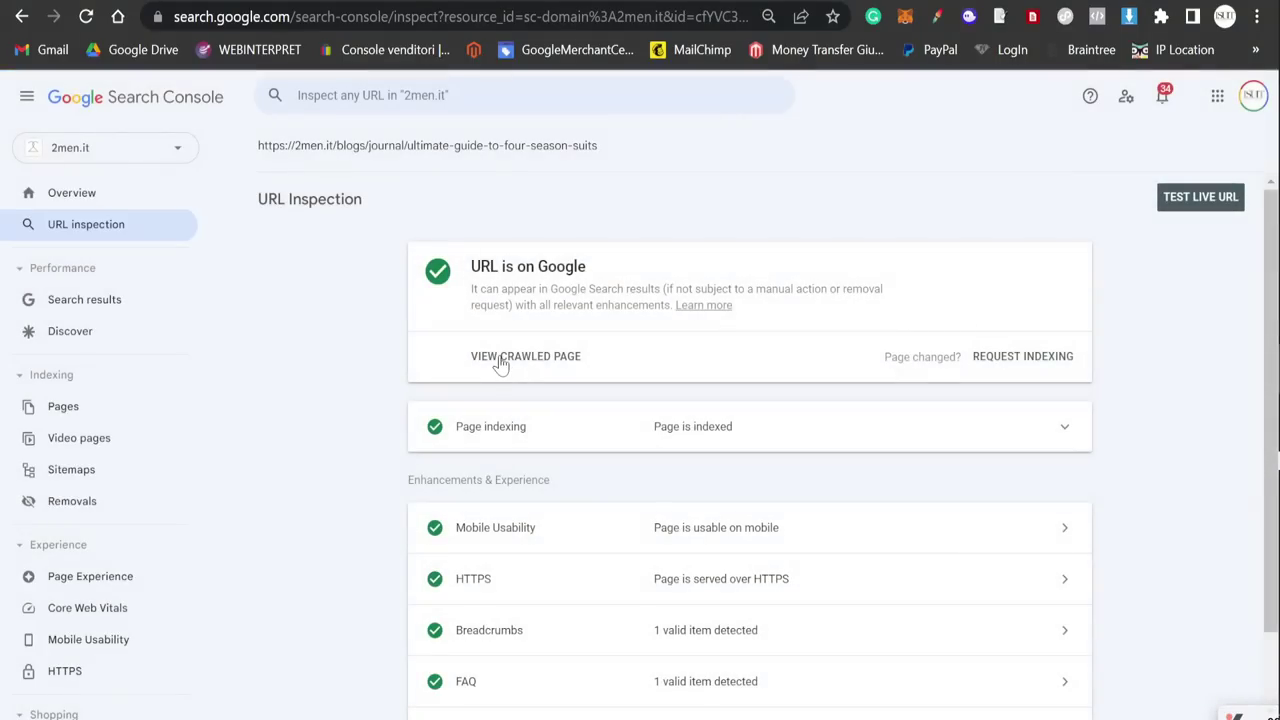
scroll(524, 384, down, 1)
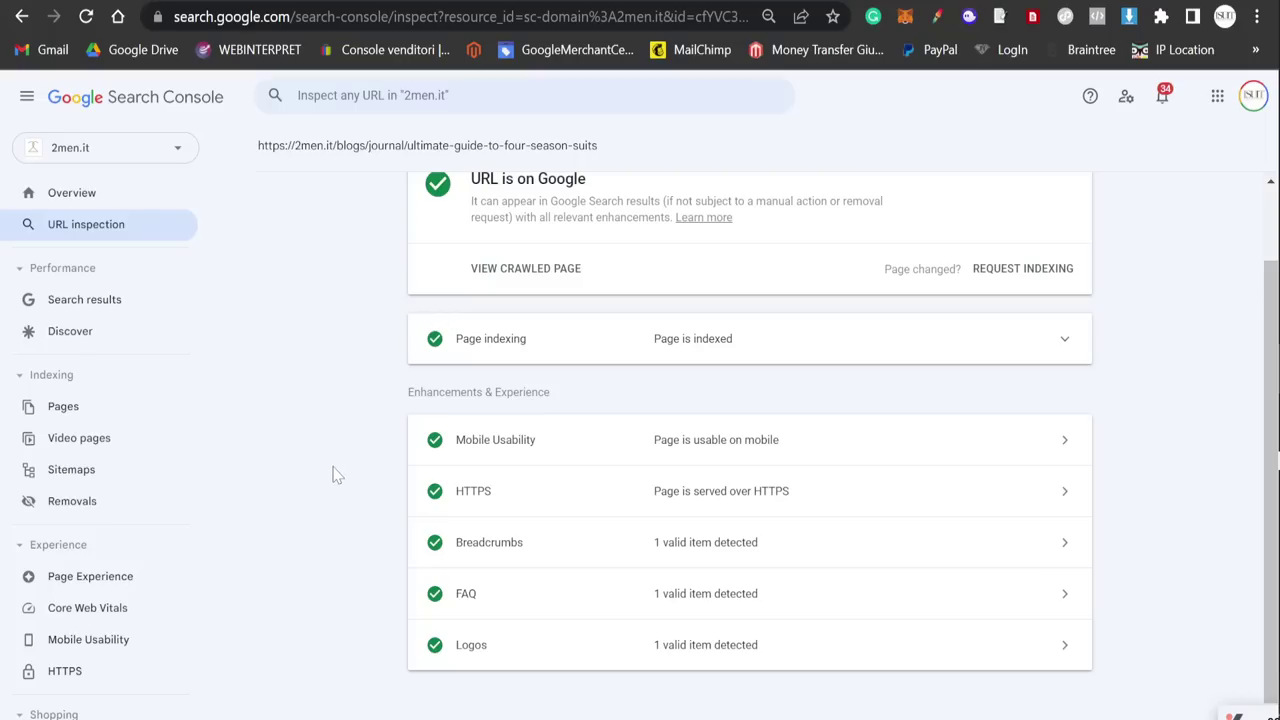
- Open the 2men.it search results performance report and set its date range to Last 12 months
click(100, 305)
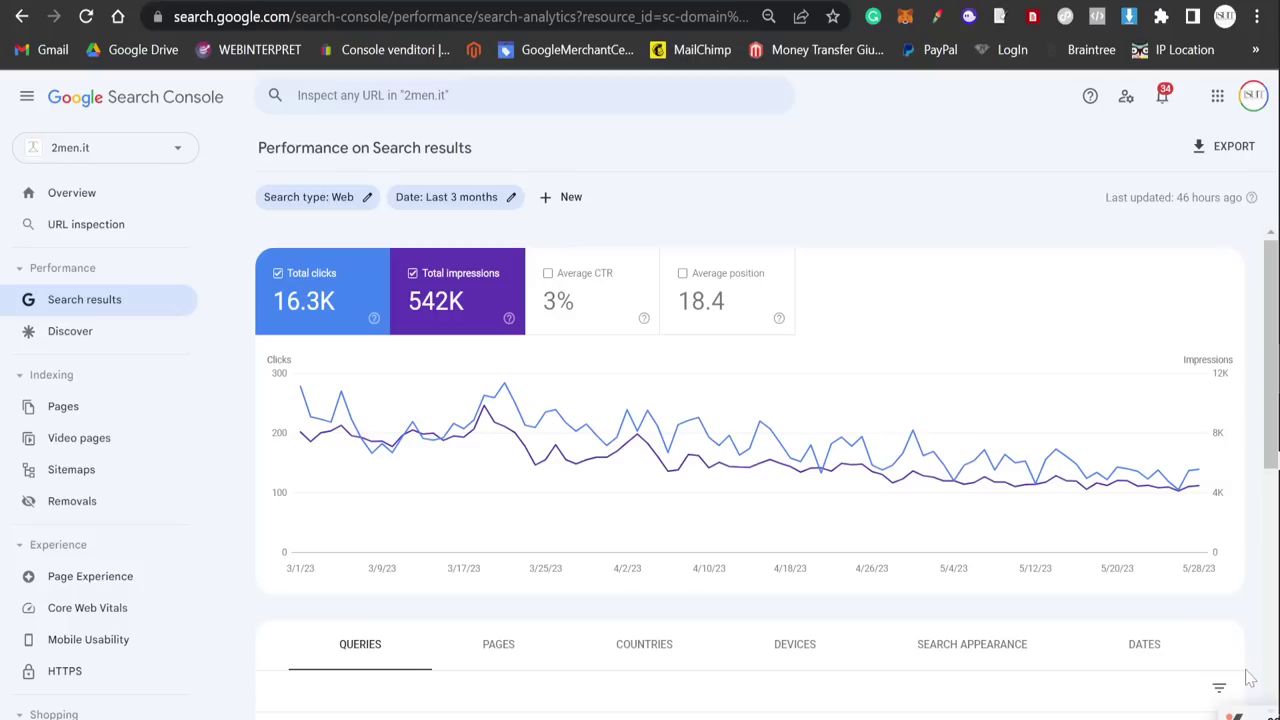
scroll(997, 497, down, 3)
scroll(969, 531, up, 2)
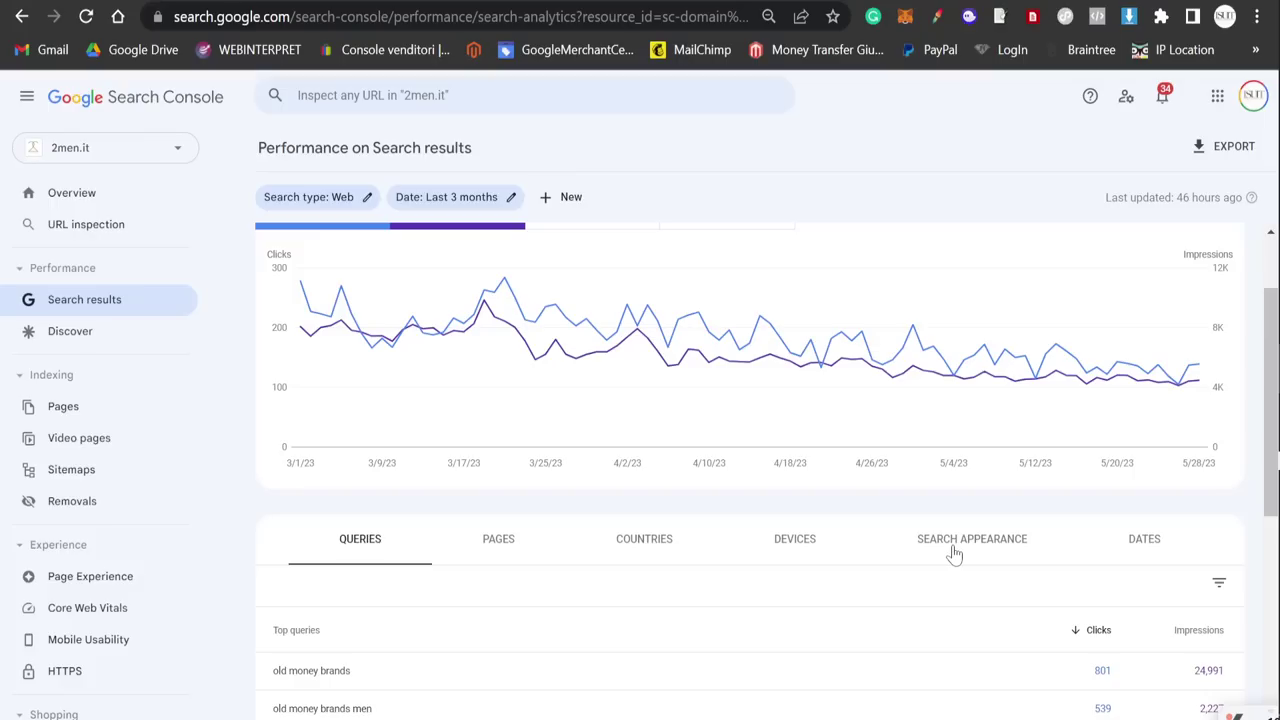
scroll(955, 553, up, 1)
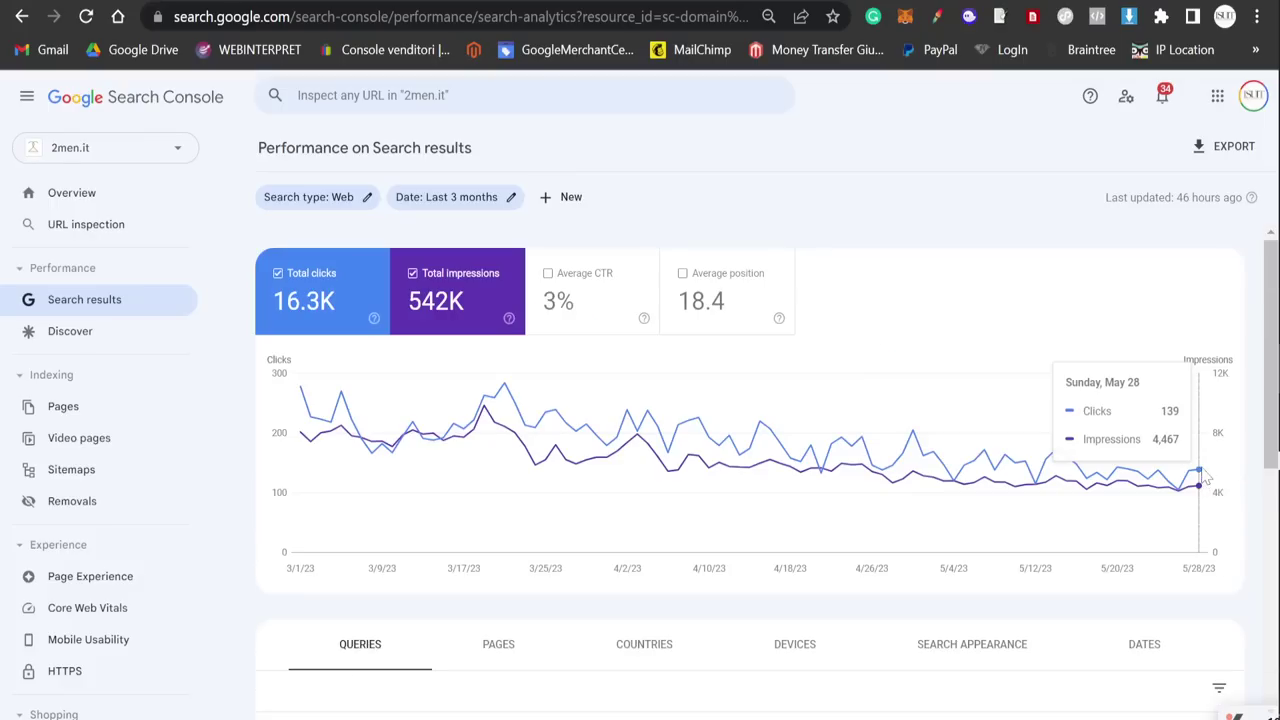
click(496, 210)
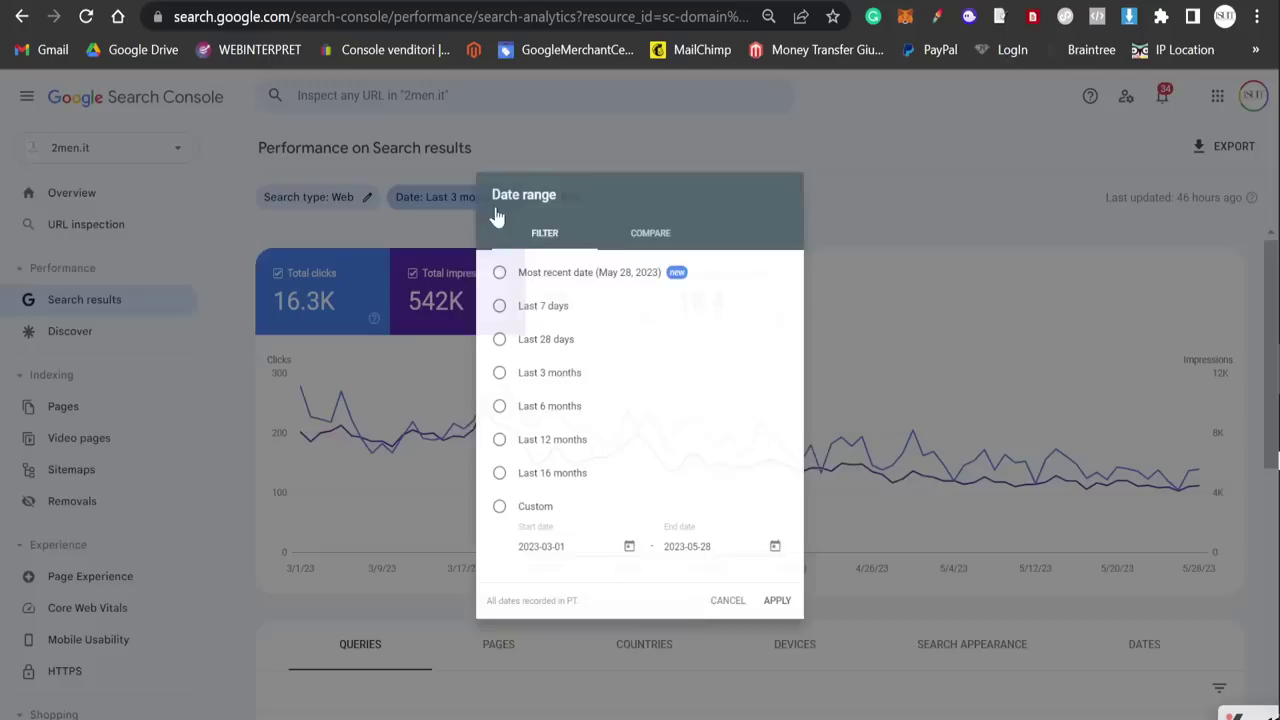
click(480, 445)
click(795, 627)
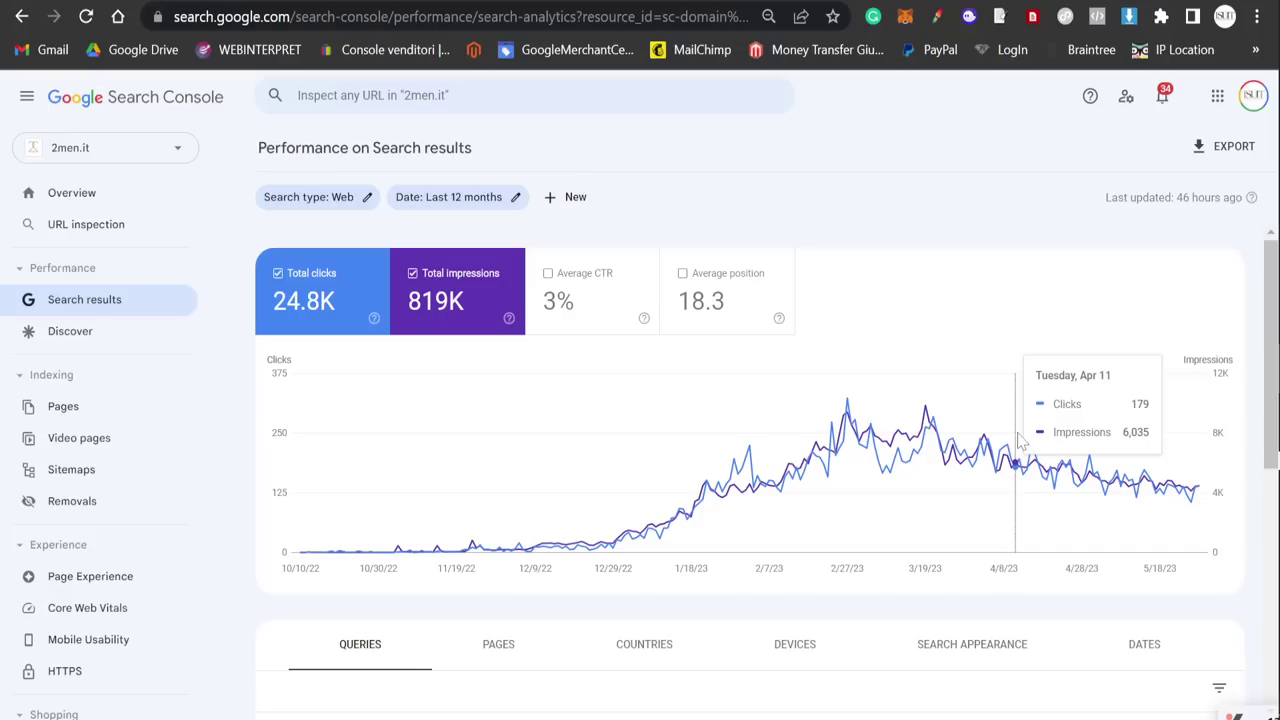
click(150, 148)
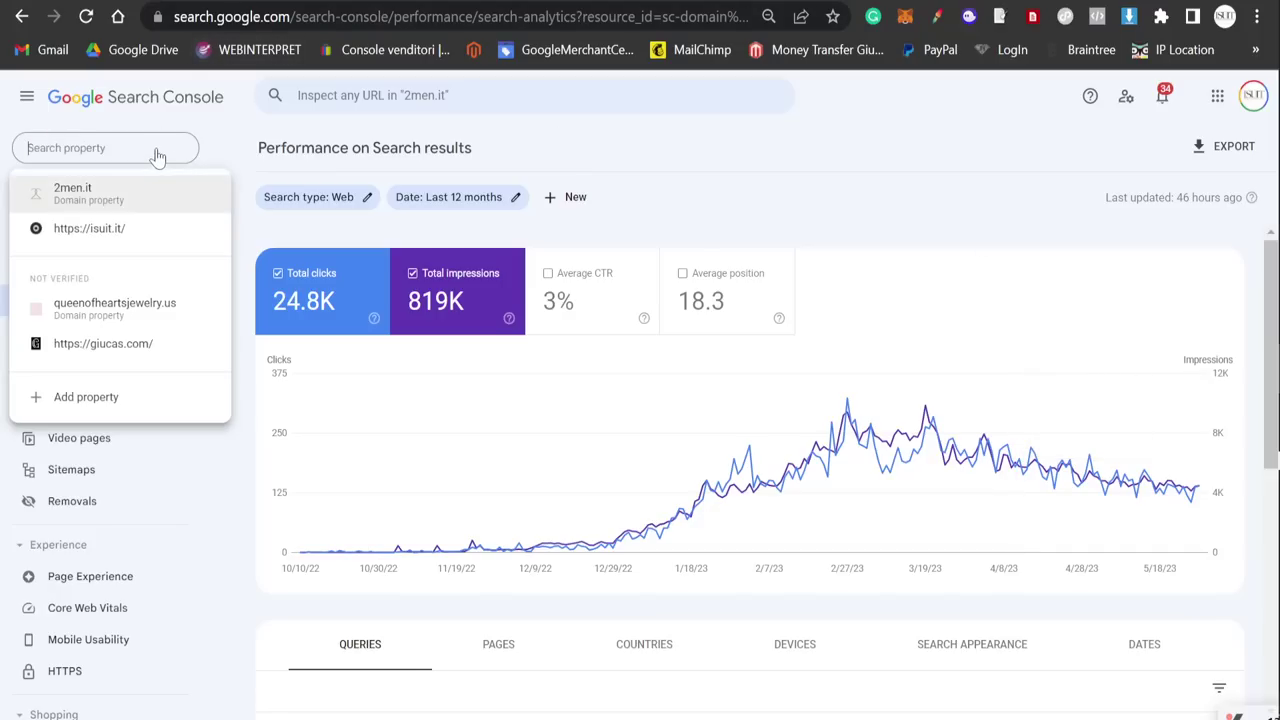
click(100, 228)
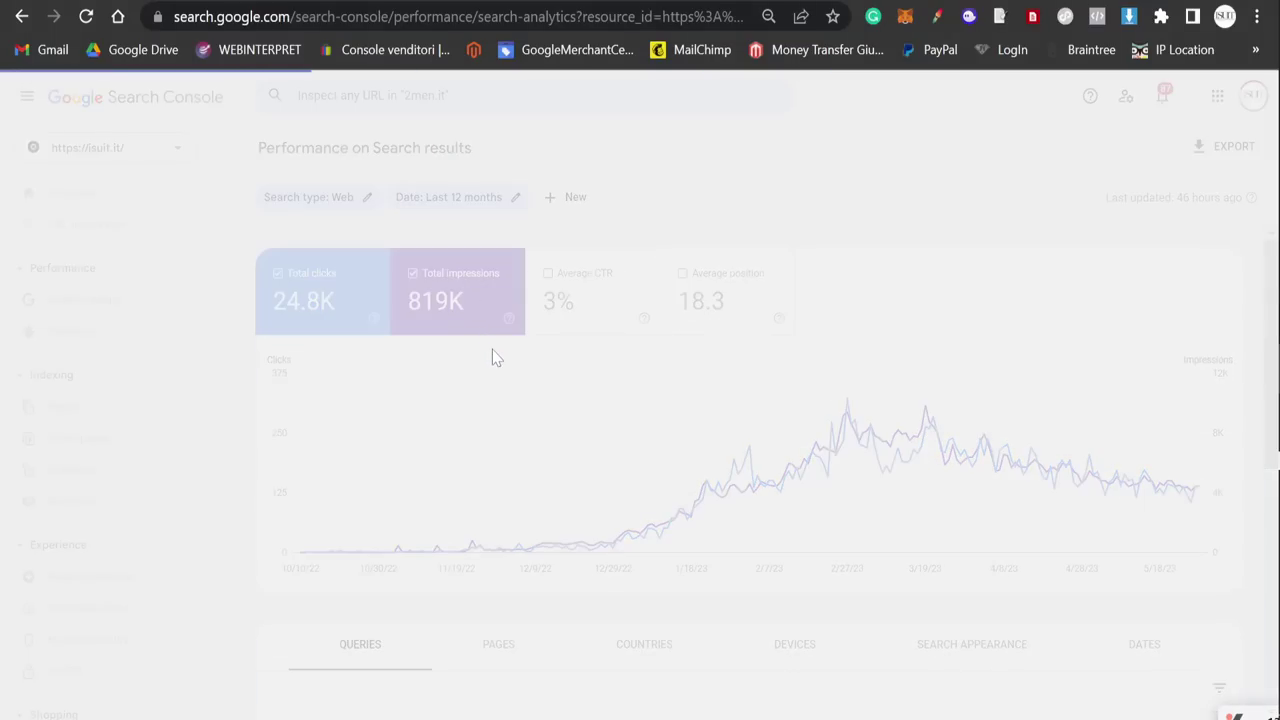